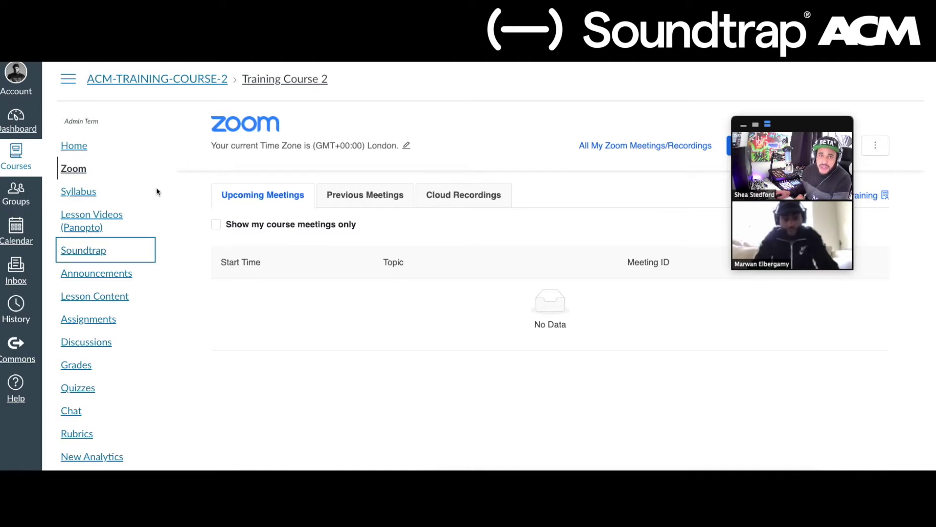
Step: Open the course's Soundtrap tool from the Canvas course navigation
{"action": "scroll", "coordinate": [93, 265], "scroll_direction": "down", "scroll_amount": 3}
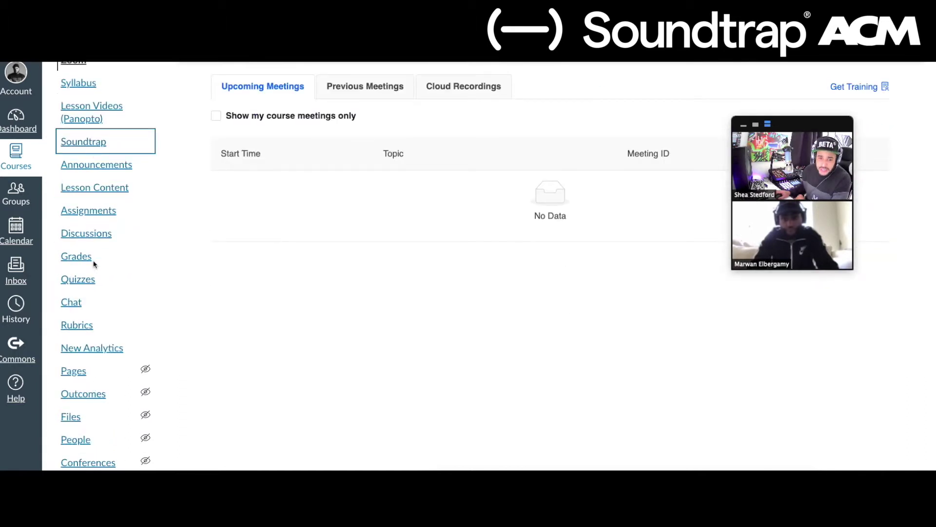
{"action": "left_click", "coordinate": [92, 145]}
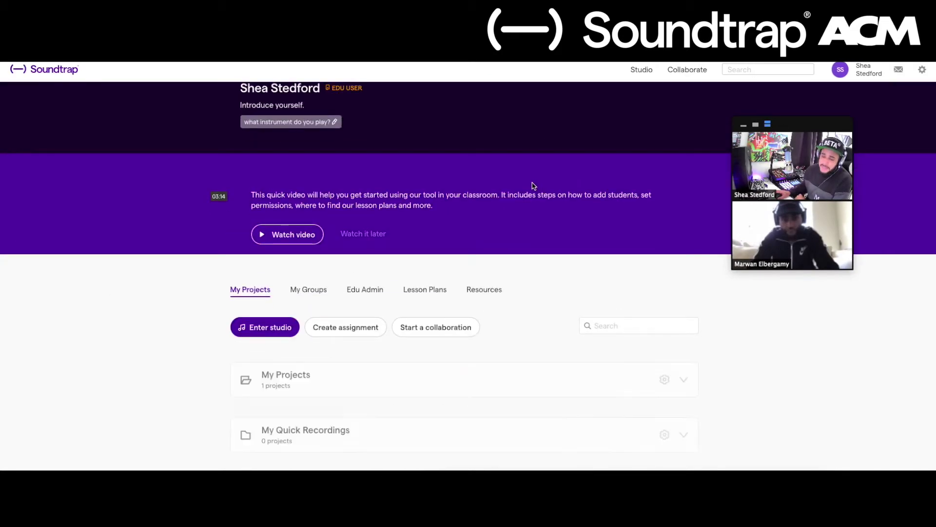
Step: Check My Projects on the Soundtrap home page, then enter the studio
{"action": "scroll", "coordinate": [361, 263], "scroll_direction": "down", "scroll_amount": 1}
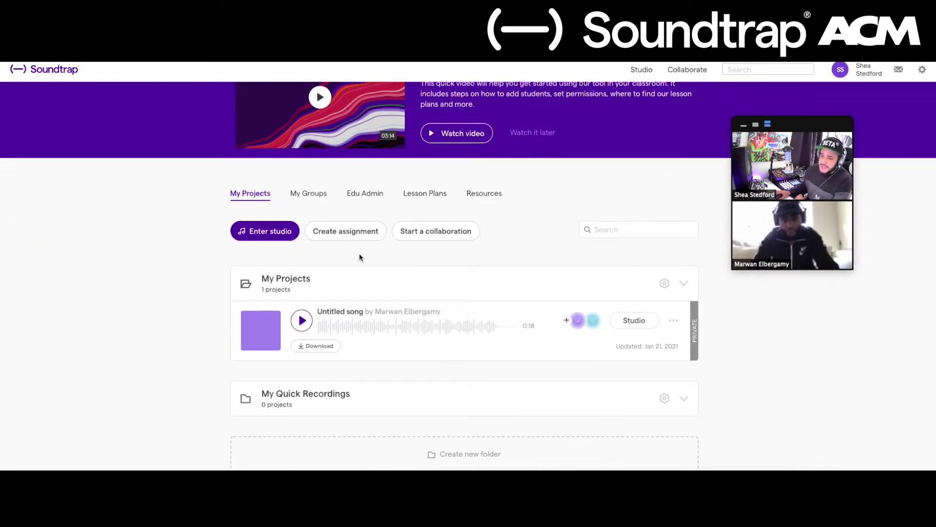
{"action": "scroll", "coordinate": [360, 256], "scroll_direction": "down", "scroll_amount": 1}
{"action": "scroll", "coordinate": [488, 210], "scroll_direction": "up", "scroll_amount": 3}
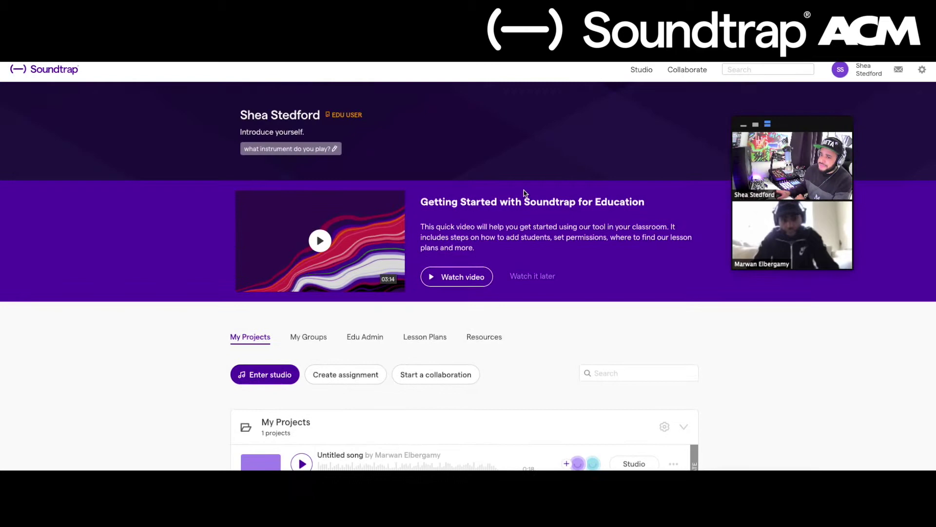
{"action": "scroll", "coordinate": [503, 215], "scroll_direction": "down", "scroll_amount": 2}
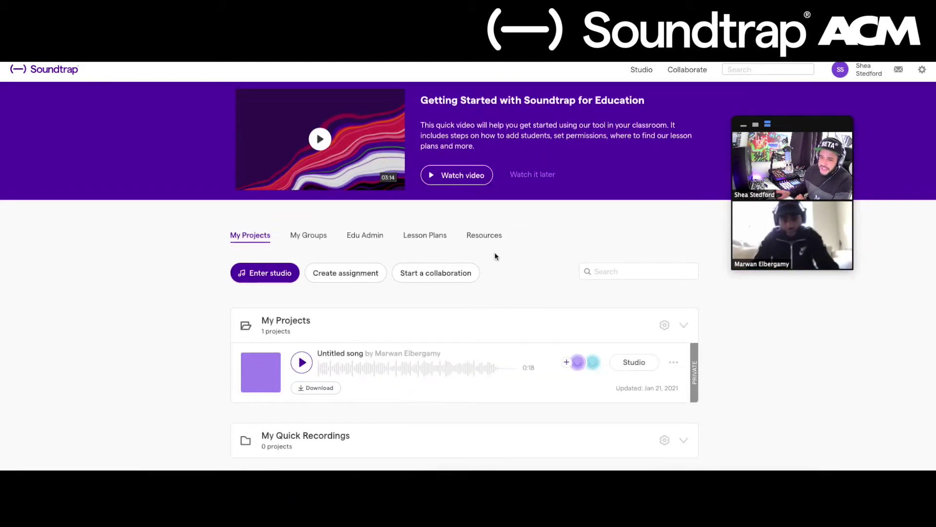
{"action": "left_click", "coordinate": [273, 279]}
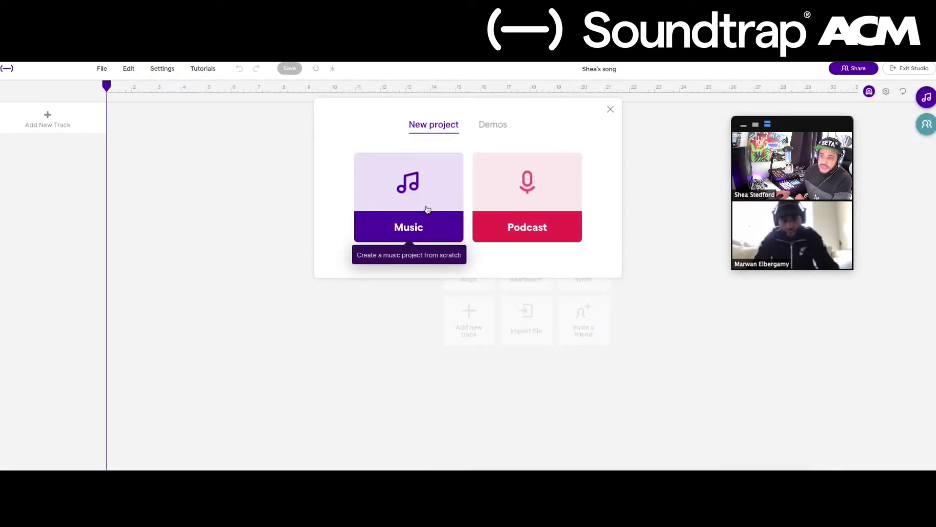
Step: Start a new Music project and move the video-call window aside
{"action": "left_click", "coordinate": [408, 227]}
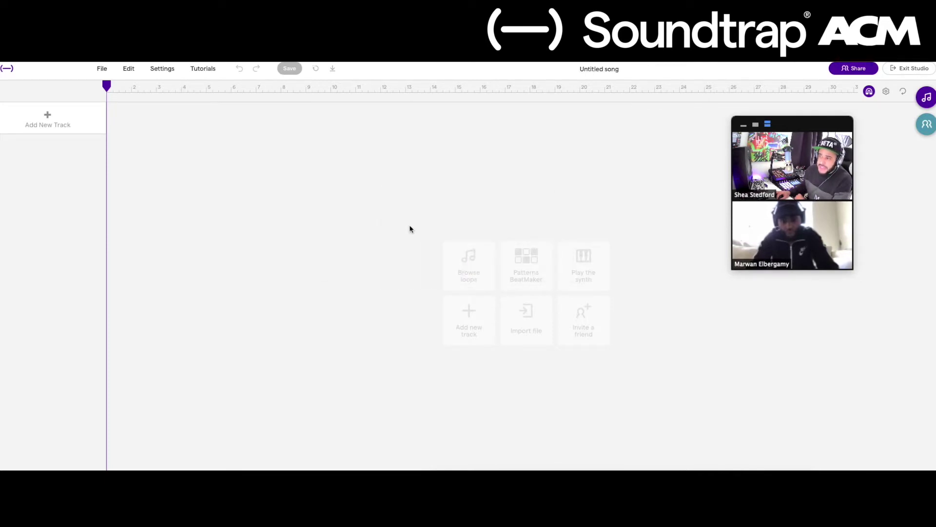
{"action": "mouse_move", "coordinate": [784, 135]}
{"action": "left_click_drag", "start_coordinate": [784, 136], "coordinate": [688, 139]}
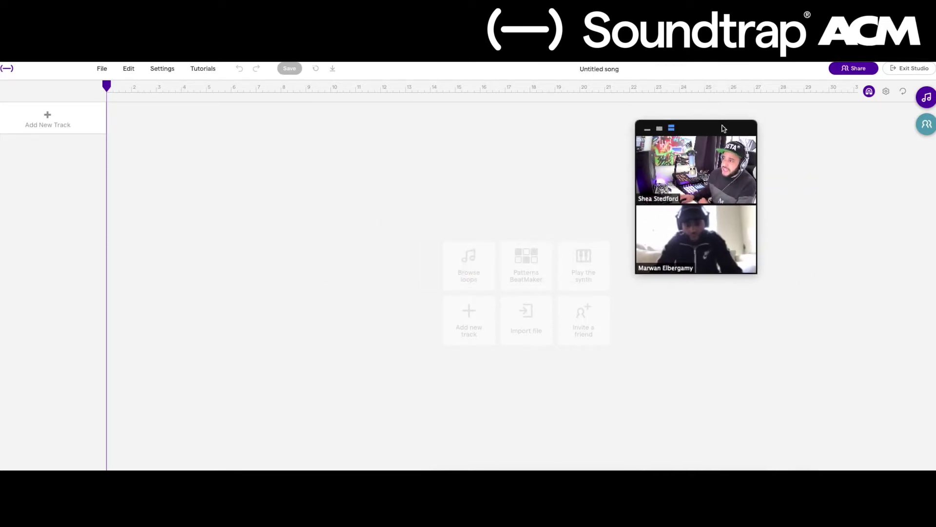
Step: Invite the collaborator, found by name search, to the Untitled song project
{"action": "left_click", "coordinate": [927, 126]}
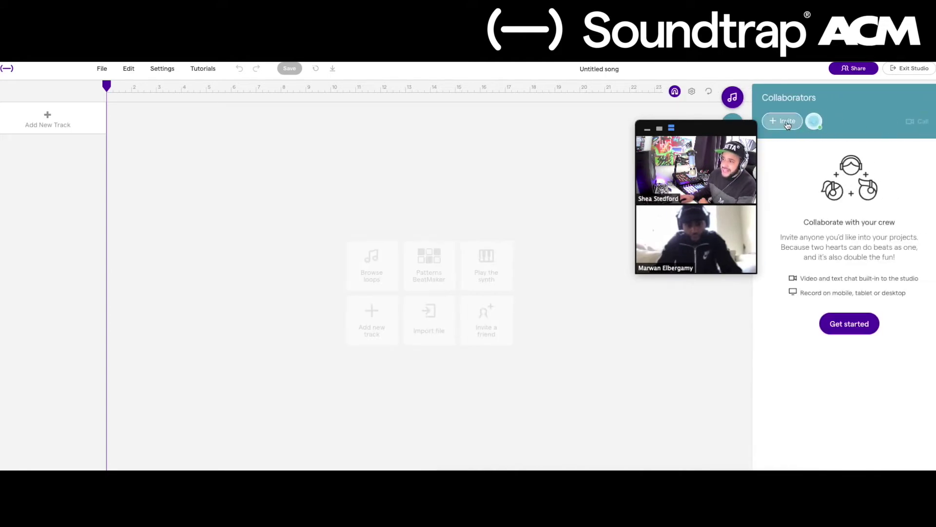
{"action": "left_click", "coordinate": [786, 121]}
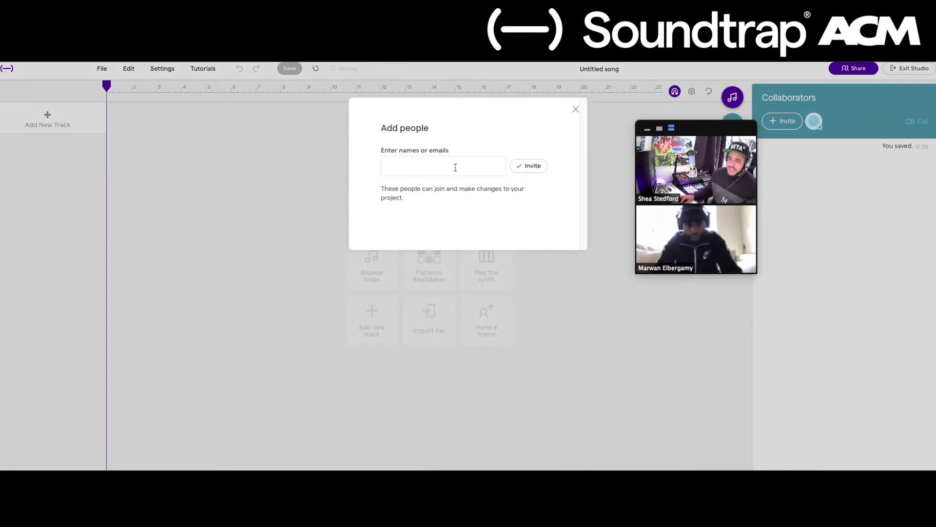
{"action": "type", "text": "marwan"}
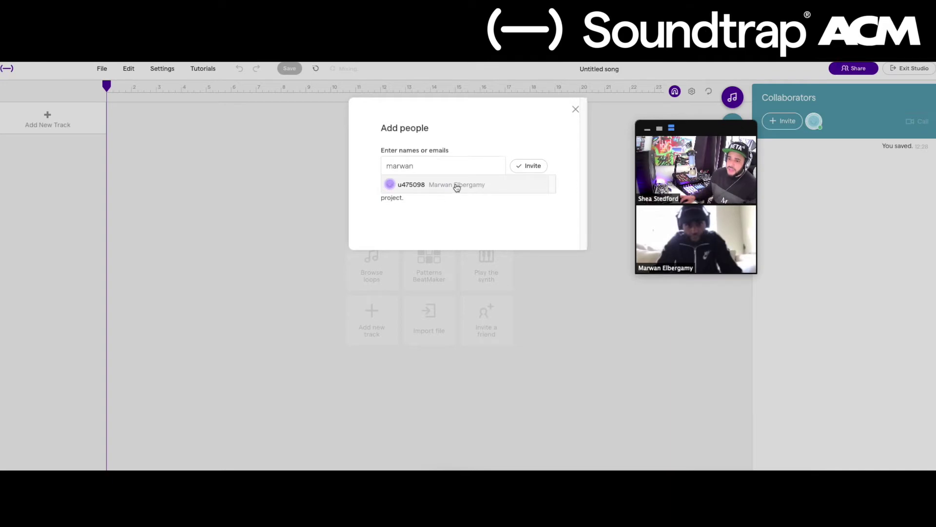
{"action": "left_click", "coordinate": [456, 186]}
{"action": "left_click", "coordinate": [527, 166]}
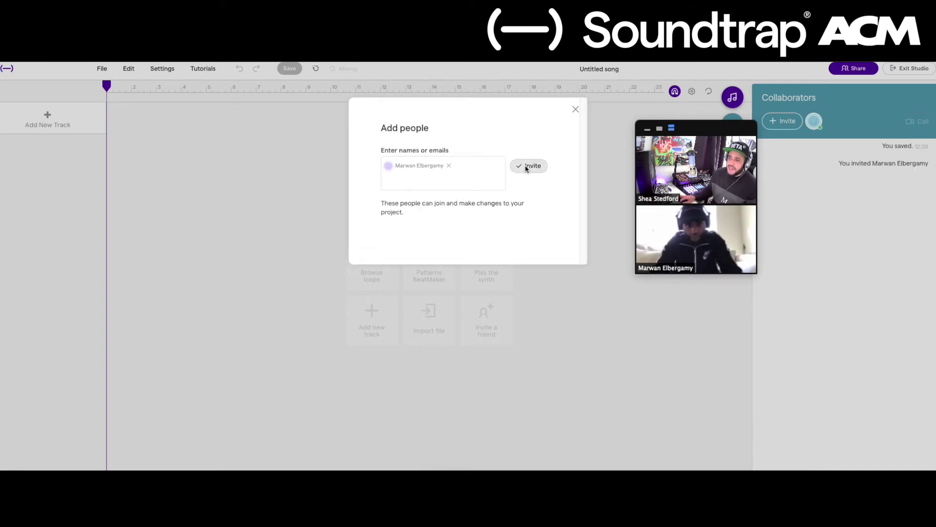
{"action": "left_click_drag", "start_coordinate": [723, 127], "coordinate": [689, 128]}
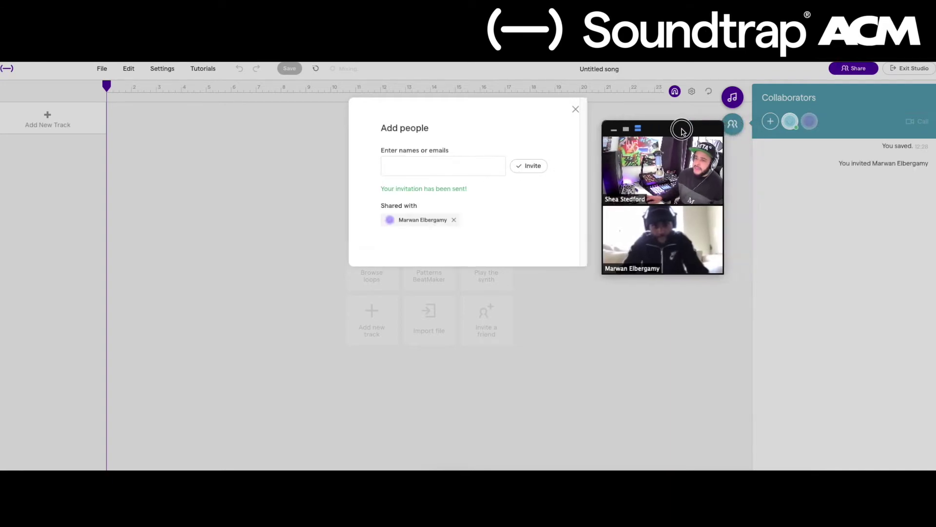
{"action": "left_click", "coordinate": [575, 110]}
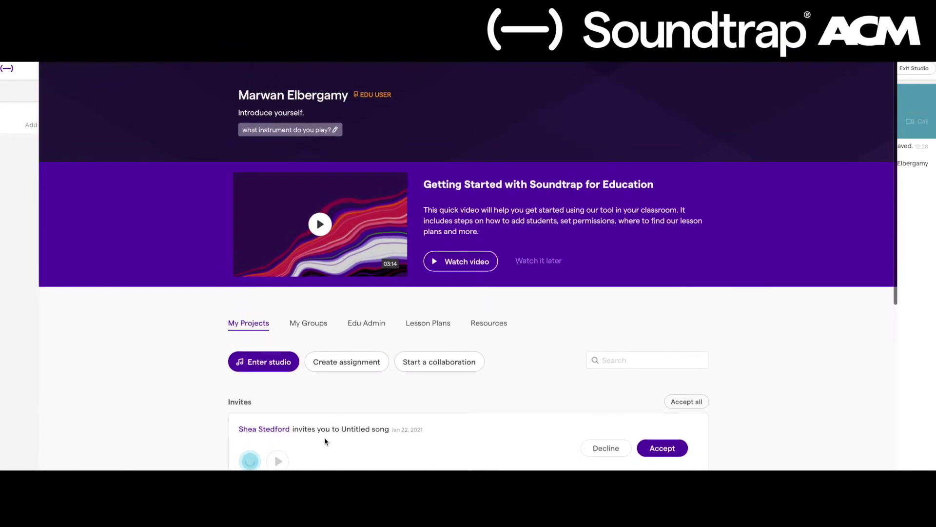
Step: Accept the Untitled song invitation and opt in to collaboration notifications
{"action": "left_click", "coordinate": [658, 448]}
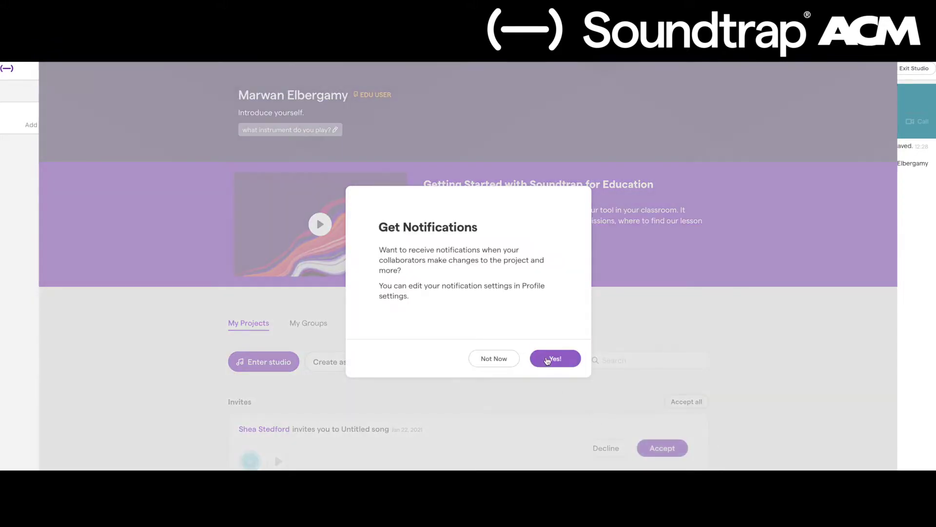
{"action": "left_click", "coordinate": [546, 359]}
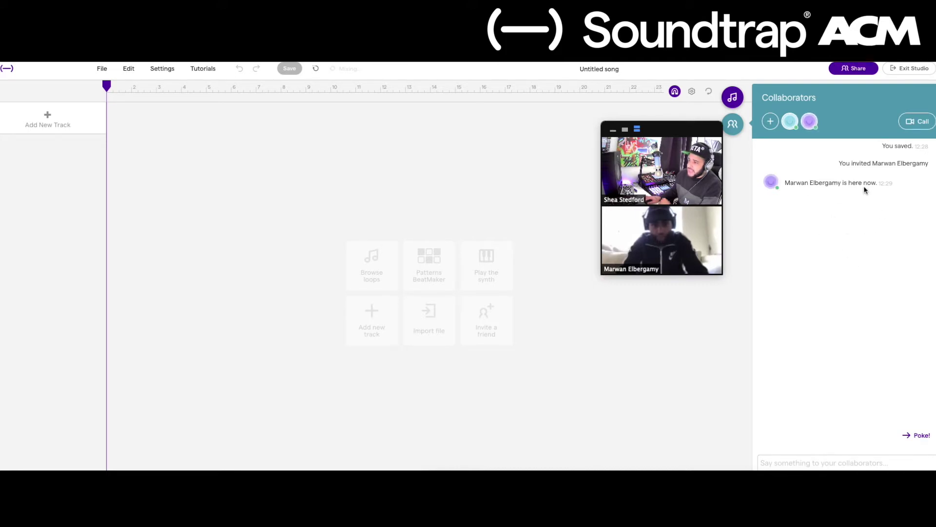
Step: Send the greeting 'hi babes' in the collaborators chat
{"action": "left_click", "coordinate": [853, 461]}
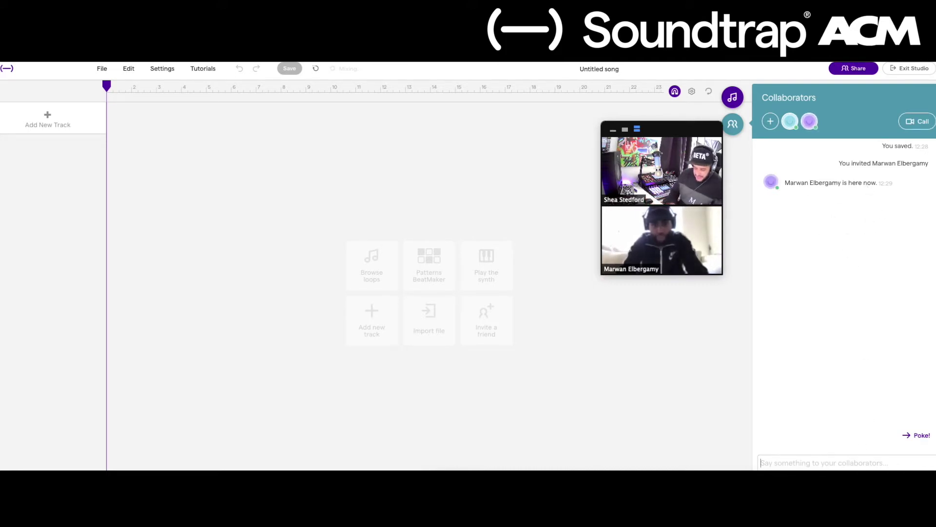
{"action": "type", "text": "hi babes"}
{"action": "key", "text": "Return"}
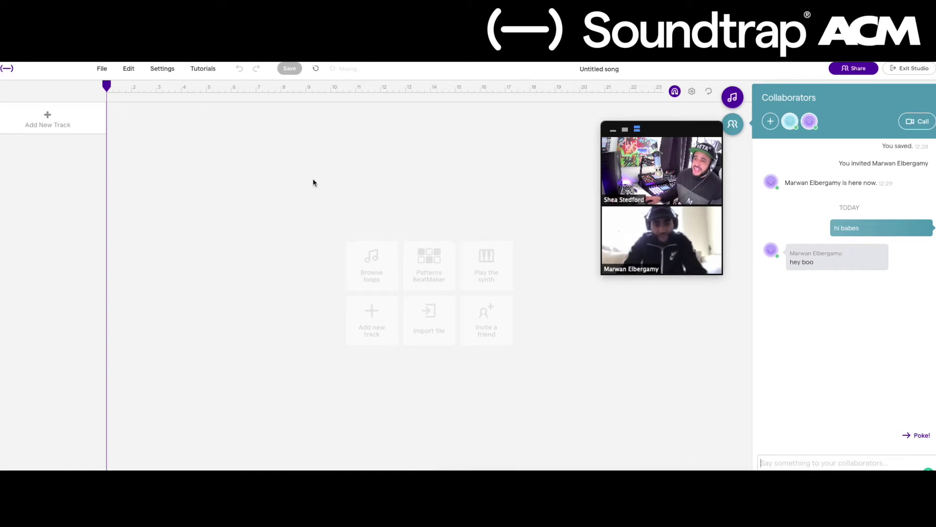
{"action": "right_click", "coordinate": [299, 242]}
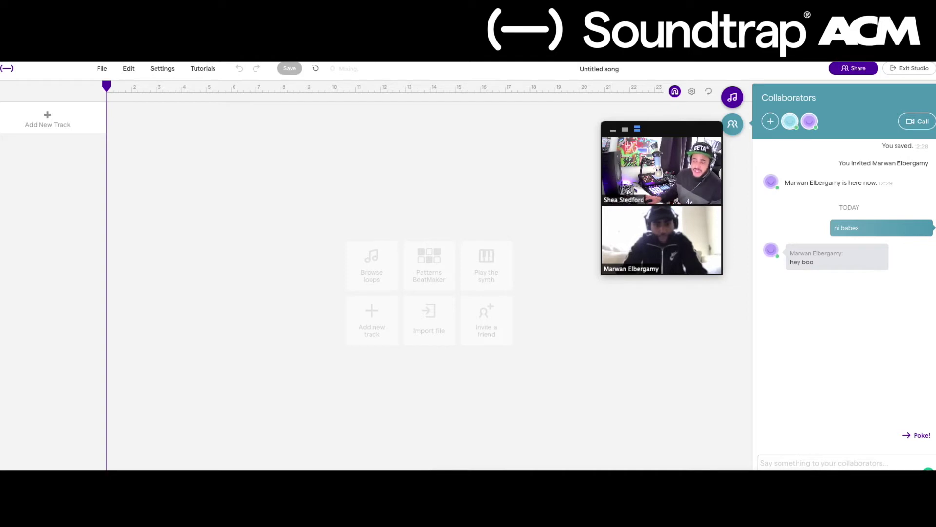
Step: Adjust the metronome count-in, then add a Patterns BeatMaker drum track named Vanilla
{"action": "left_click", "coordinate": [430, 475]}
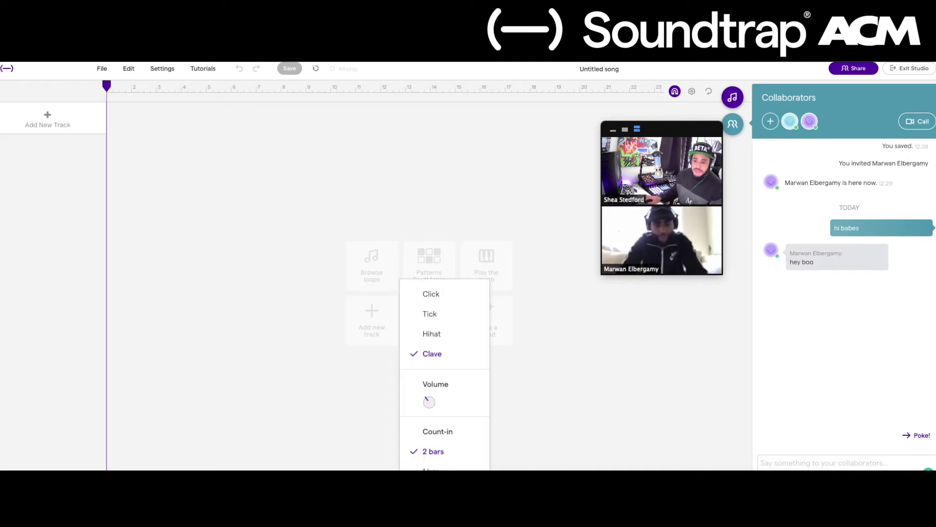
{"action": "left_click", "coordinate": [430, 472]}
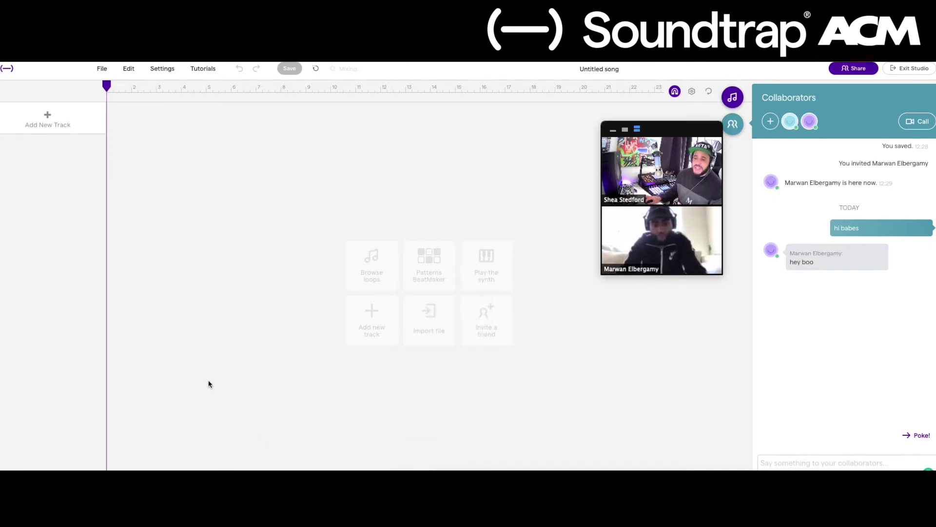
{"action": "left_click", "coordinate": [45, 115]}
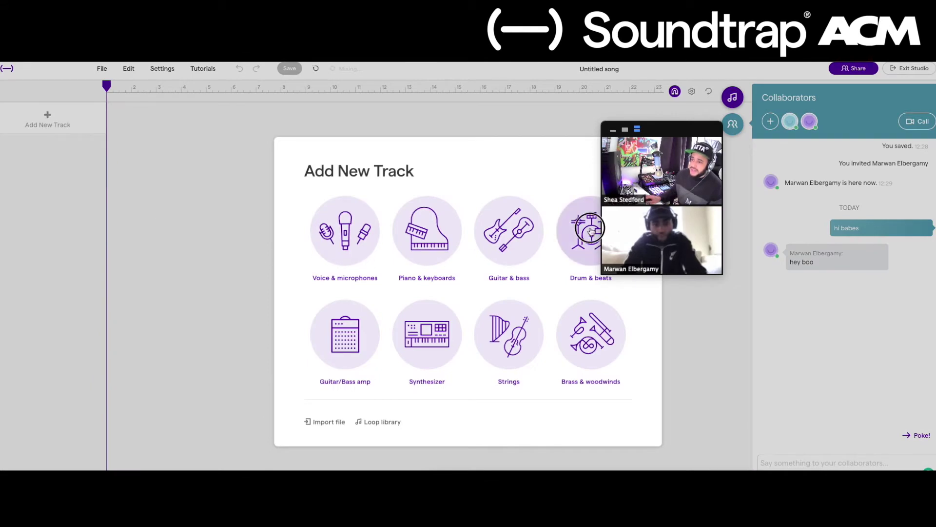
{"action": "key", "text": "Escape"}
{"action": "left_click", "coordinate": [420, 283]}
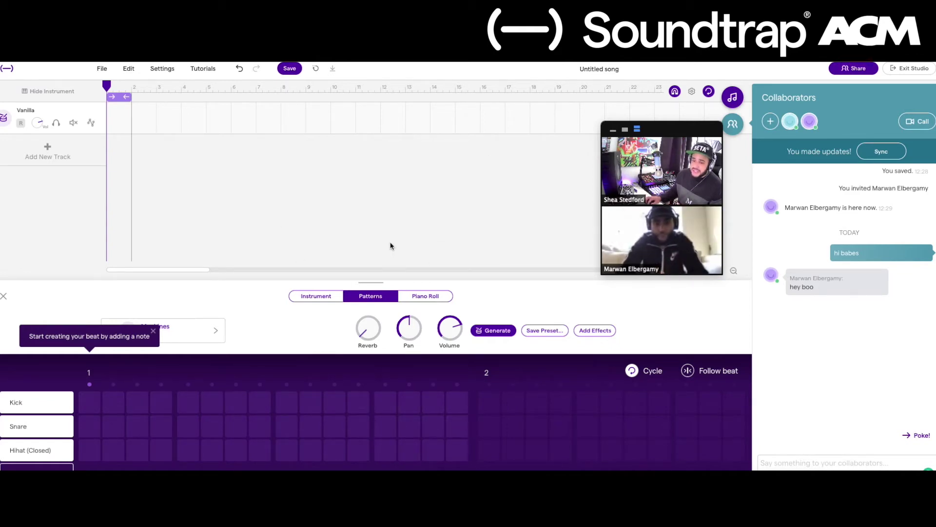
Step: Sync the Vanilla track to the collaborator and pull in their latest updates
{"action": "left_click", "coordinate": [881, 151]}
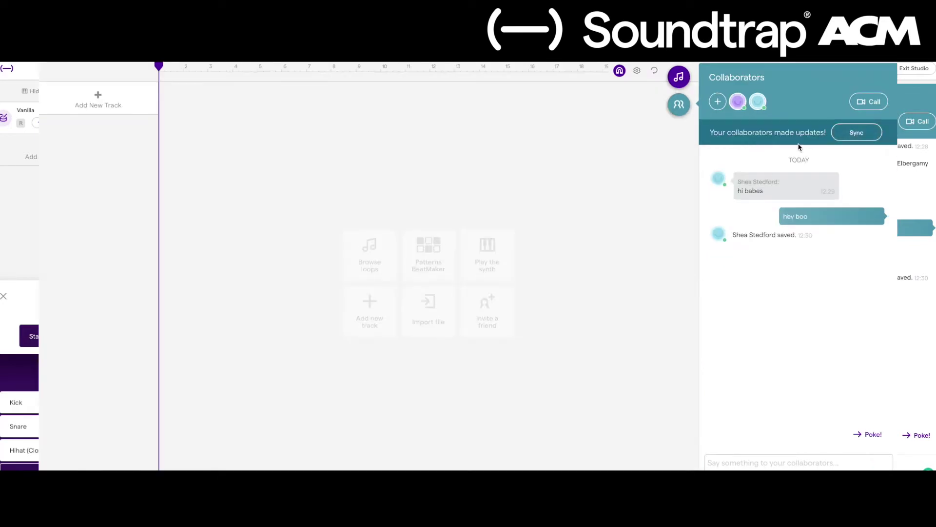
{"action": "left_click", "coordinate": [849, 134]}
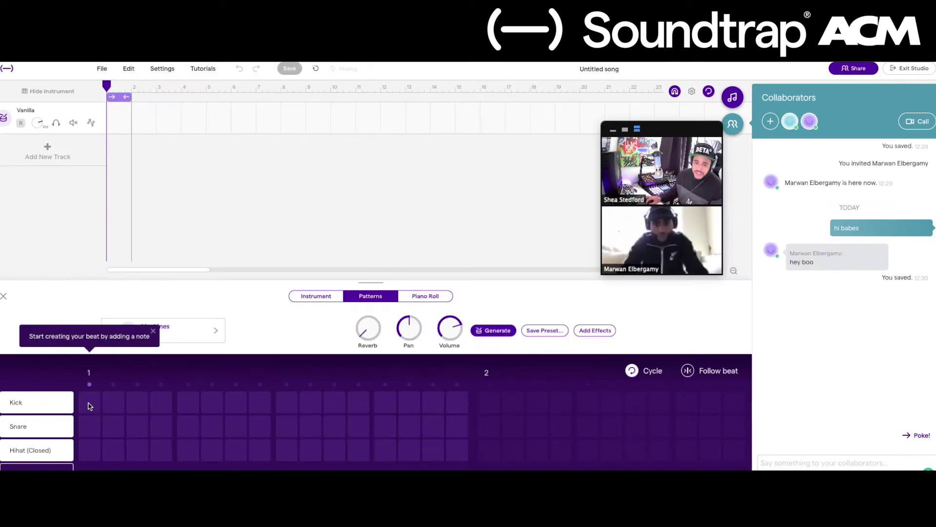
Step: Program kick hits on steps 1, 5, 9 and 13 of the Vanilla grid
{"action": "left_click", "coordinate": [89, 402]}
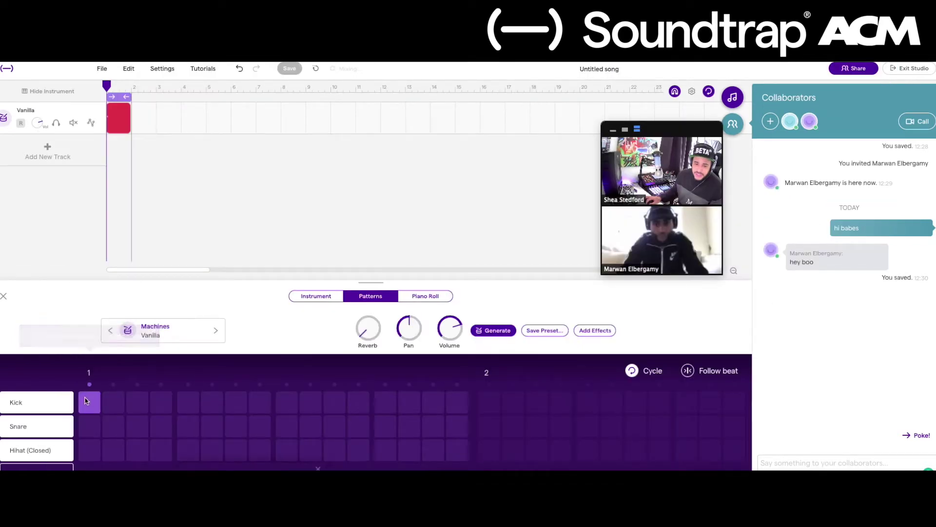
{"action": "left_click", "coordinate": [311, 402]}
{"action": "left_click", "coordinate": [286, 402]}
{"action": "left_click", "coordinate": [311, 403]}
{"action": "left_click", "coordinate": [189, 402]}
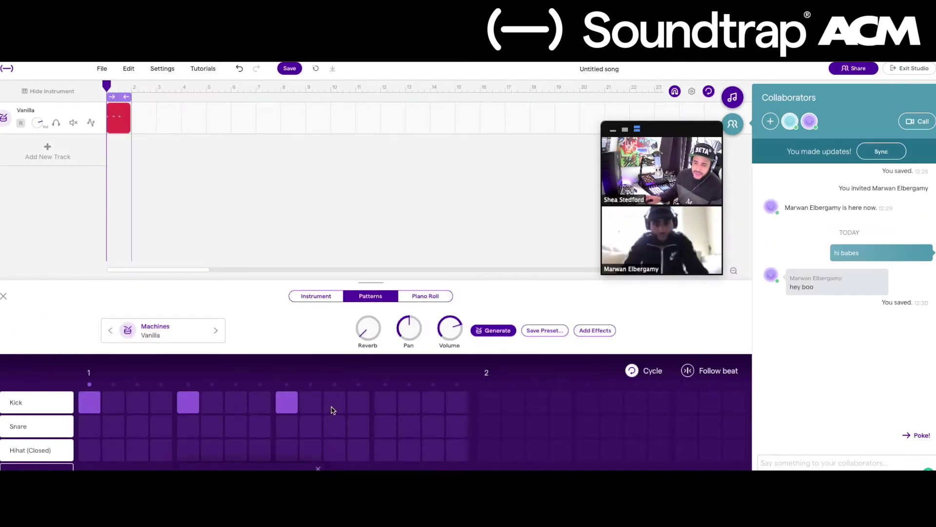
{"action": "left_click", "coordinate": [388, 403]}
Step: Add closed hi-hats on steps 3, 7, 11, 15 and snares on 5, 13, then play at lower volume
{"action": "left_click", "coordinate": [137, 449]}
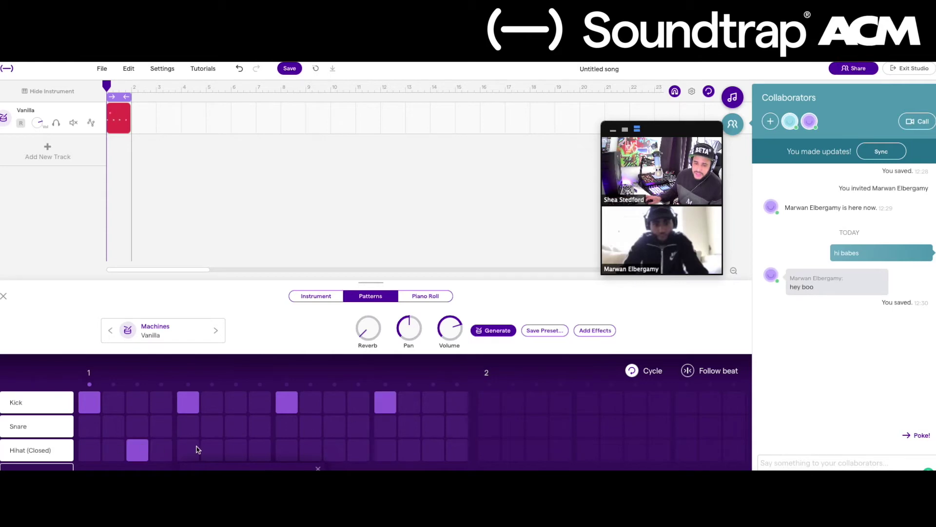
{"action": "left_click", "coordinate": [235, 450]}
{"action": "left_click", "coordinate": [334, 450]}
{"action": "left_click", "coordinate": [433, 450]}
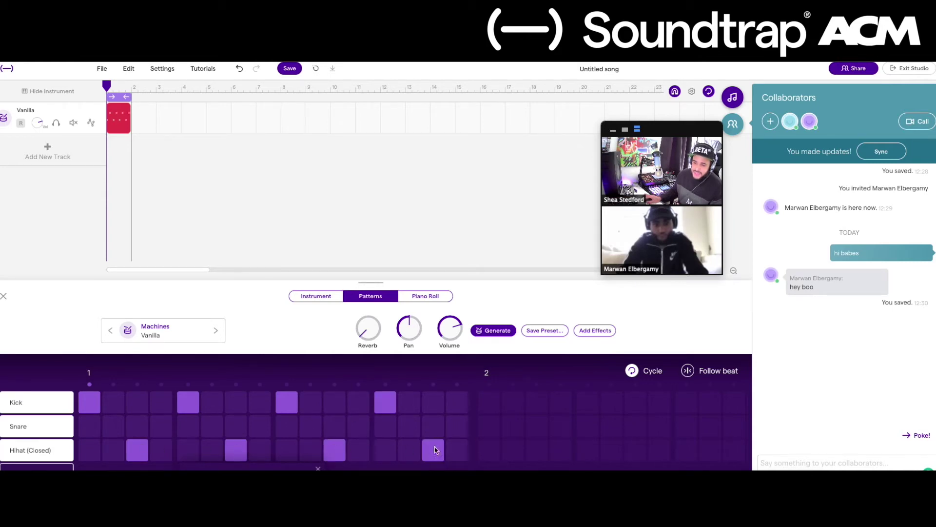
{"action": "left_click", "coordinate": [386, 428]}
{"action": "left_click", "coordinate": [198, 428]}
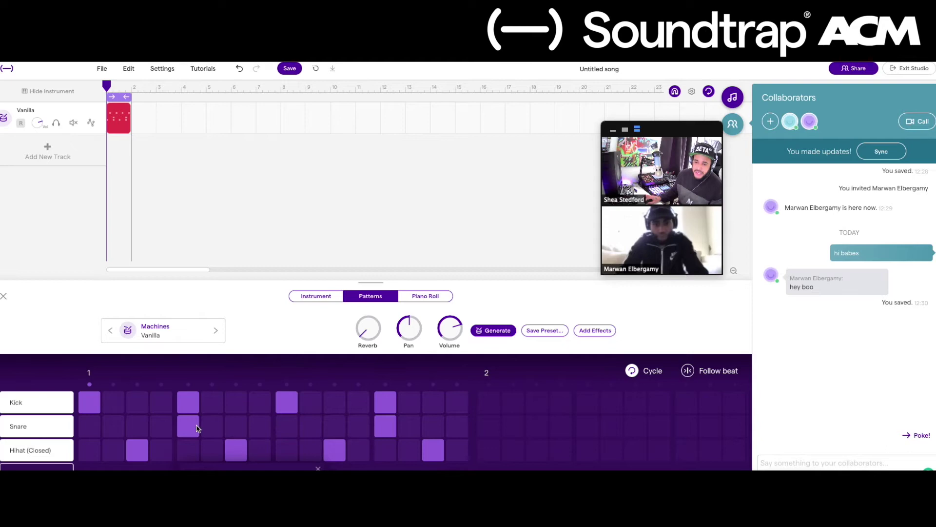
{"action": "key", "text": "space"}
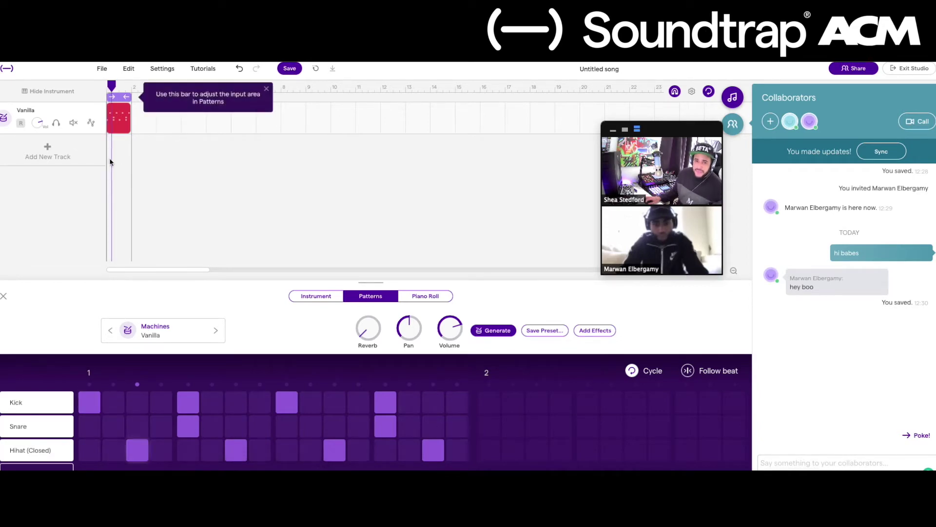
{"action": "left_click_drag", "start_coordinate": [36, 123], "coordinate": [37, 171]}
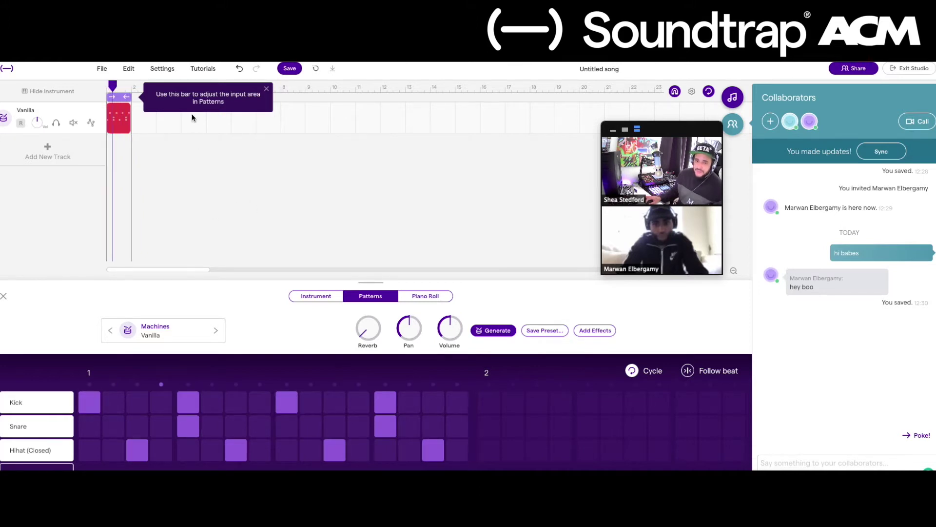
Step: Switch the drum kit to XX, extend the pattern to 8 bars, and sync
{"action": "left_click", "coordinate": [217, 331]}
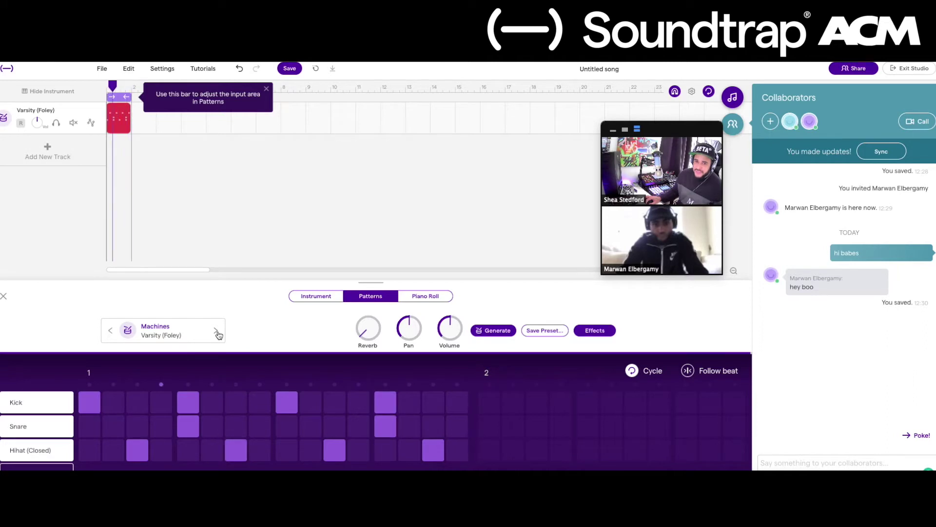
{"action": "left_click", "coordinate": [216, 332]}
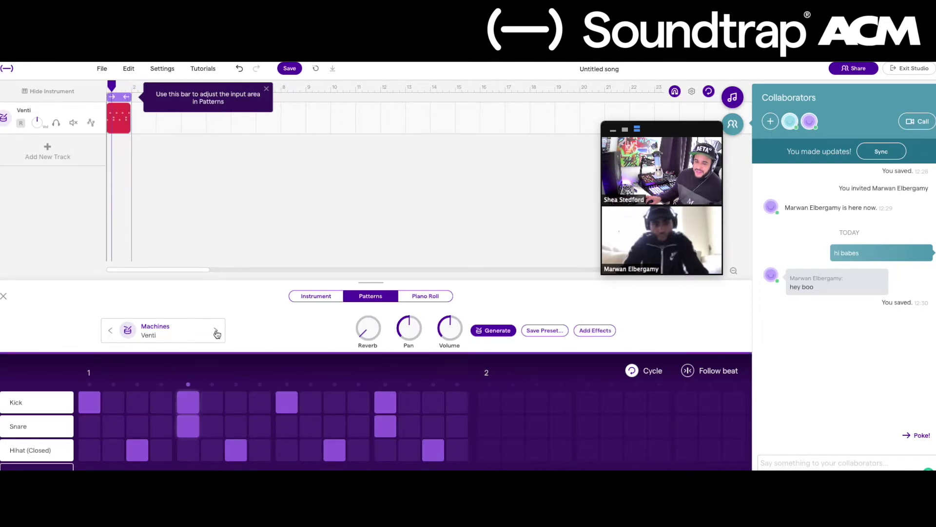
{"action": "left_click", "coordinate": [216, 332]}
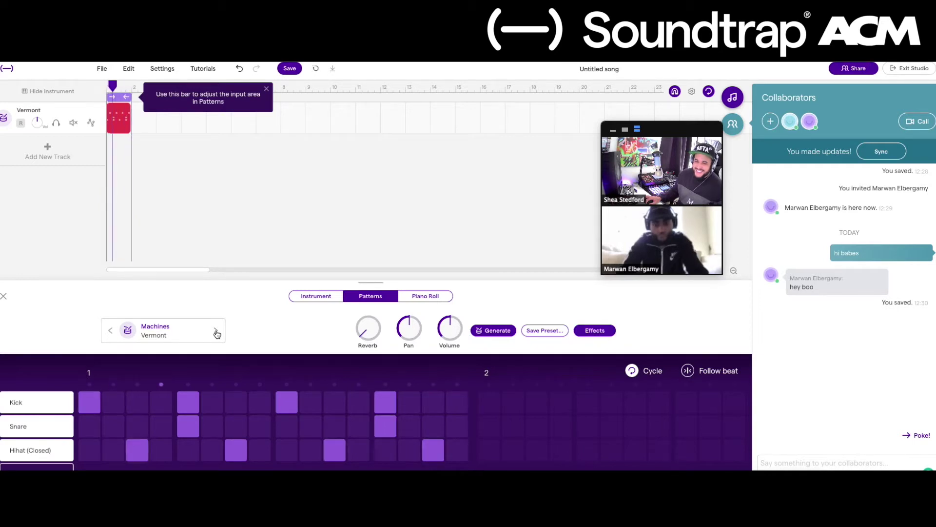
{"action": "left_click", "coordinate": [216, 332]}
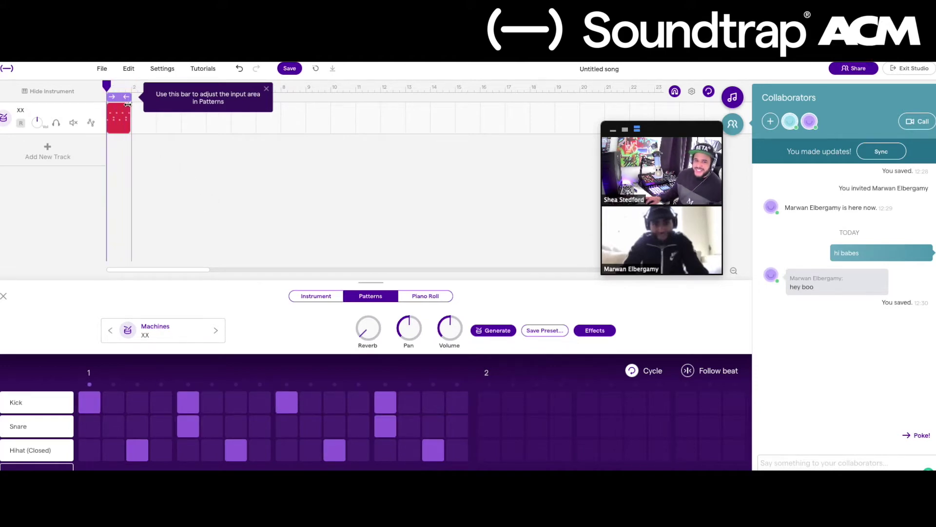
{"action": "left_click_drag", "start_coordinate": [127, 104], "coordinate": [305, 146]}
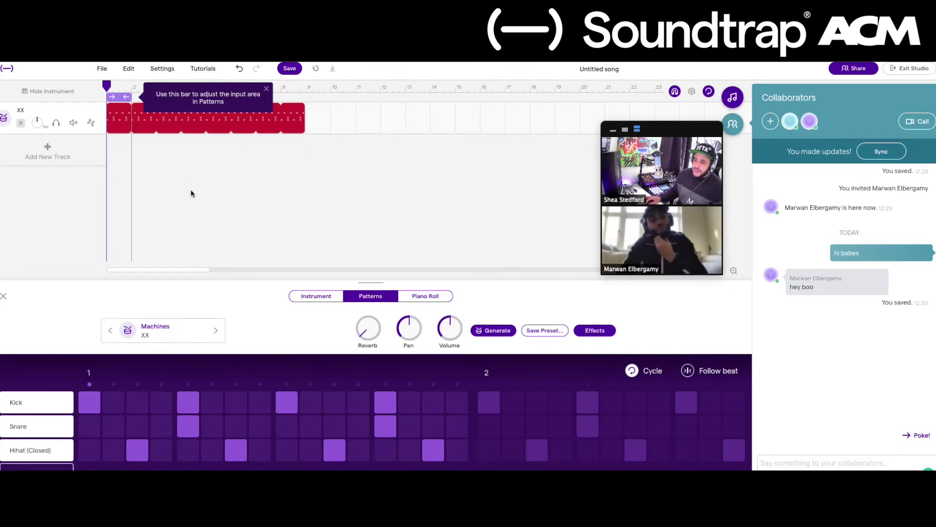
{"action": "left_click", "coordinate": [882, 151]}
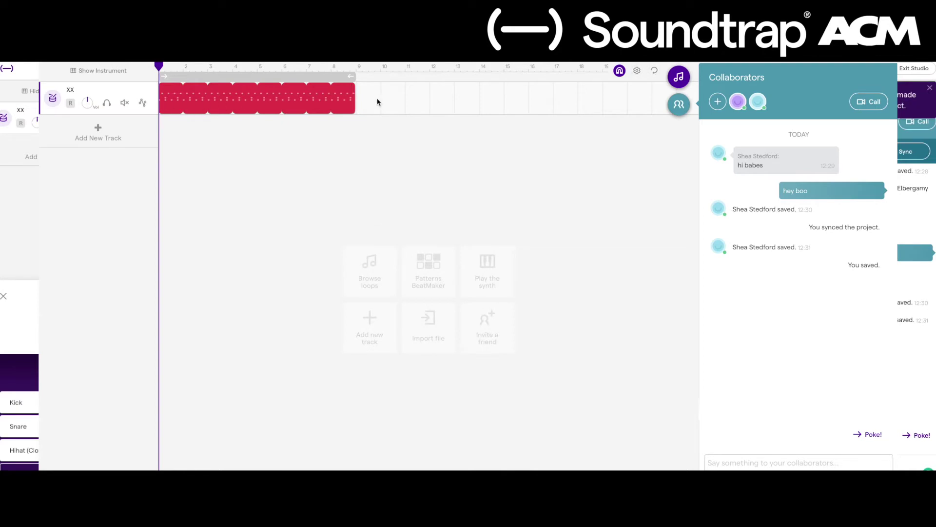
Step: Add a Piano & keyboards track set to the Organs > Child Organ preset
{"action": "left_click", "coordinate": [100, 127]}
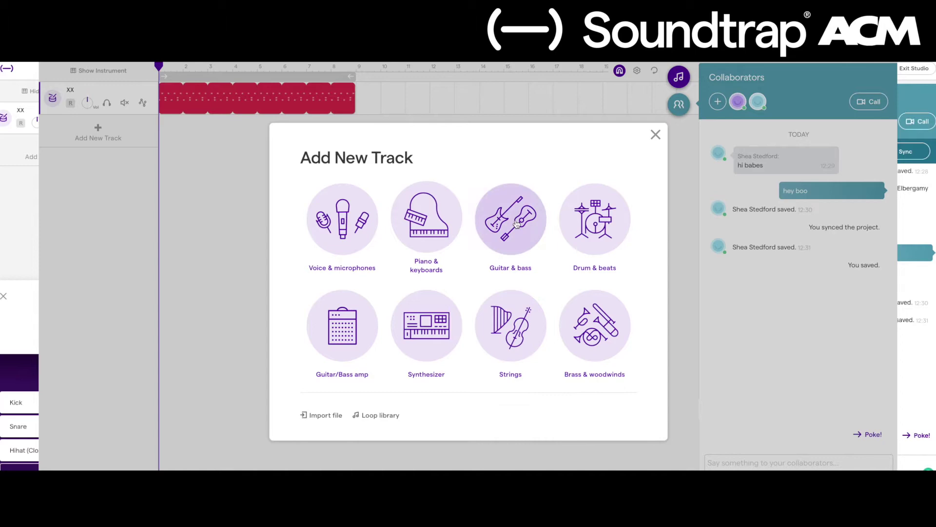
{"action": "left_click", "coordinate": [440, 225]}
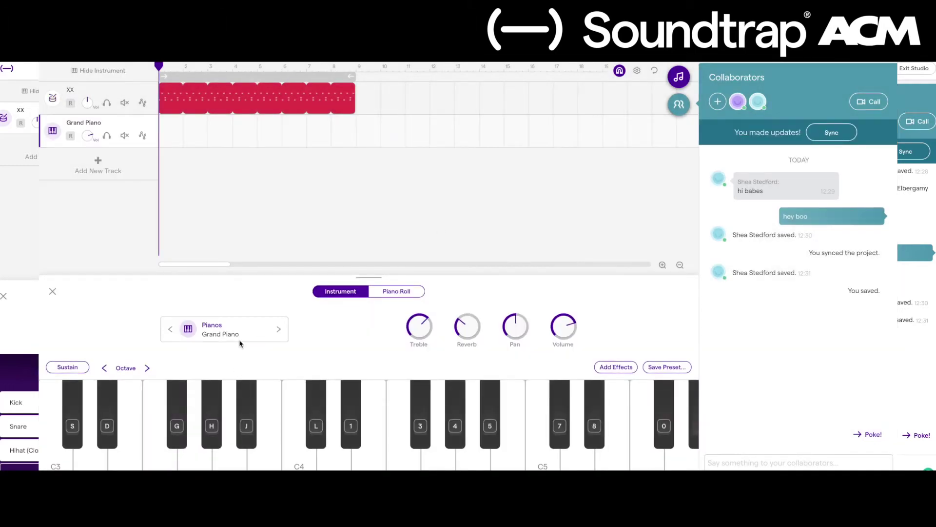
{"action": "left_click", "coordinate": [238, 337]}
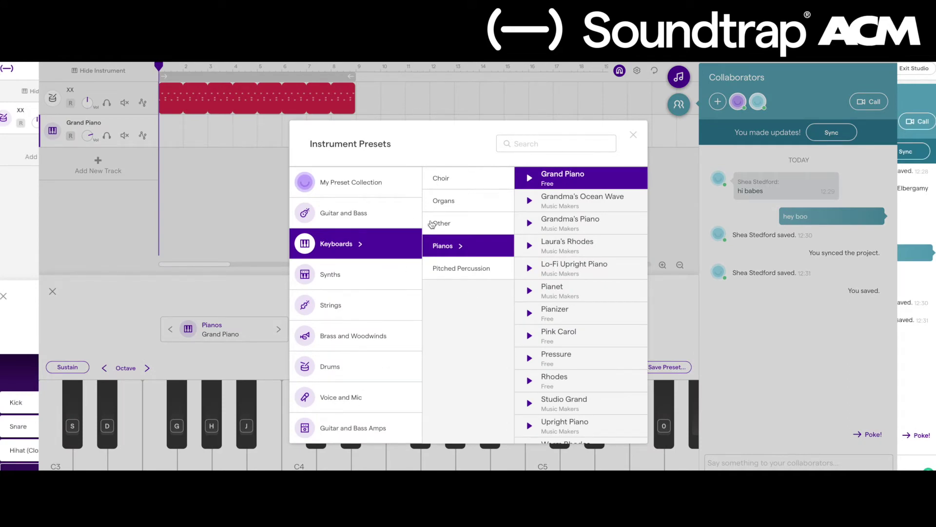
{"action": "left_click", "coordinate": [460, 201]}
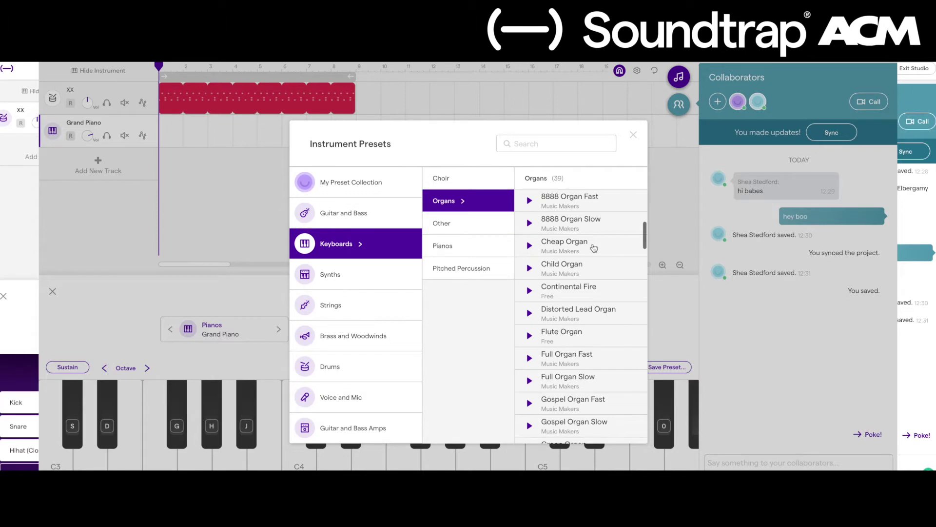
{"action": "left_click", "coordinate": [590, 265]}
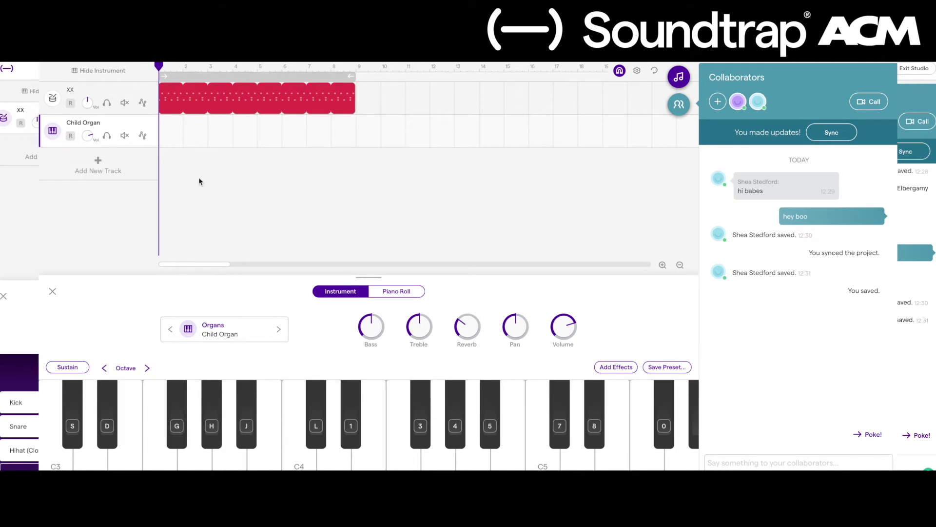
Step: Create an empty Child Organ region and stretch it from bar 1 to about bar 4
{"action": "left_click", "coordinate": [179, 139]}
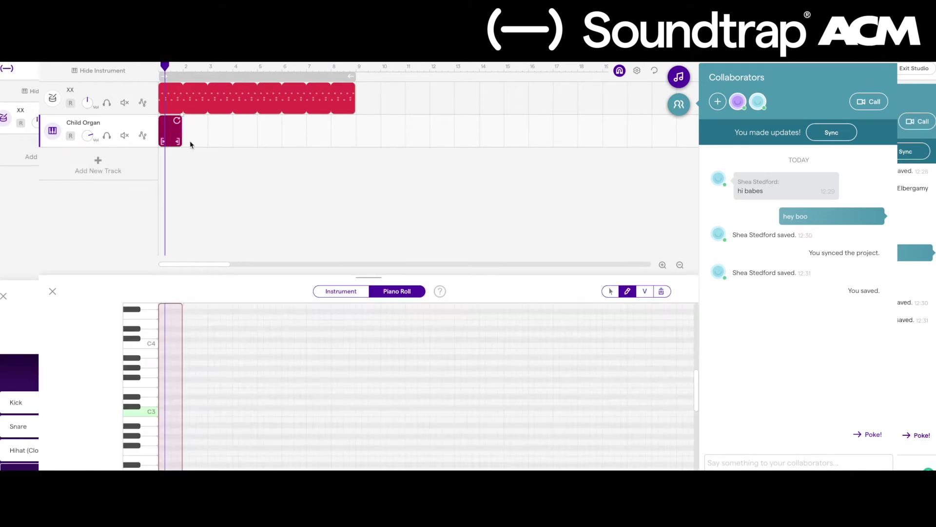
{"action": "left_click_drag", "start_coordinate": [369, 278], "coordinate": [368, 251]}
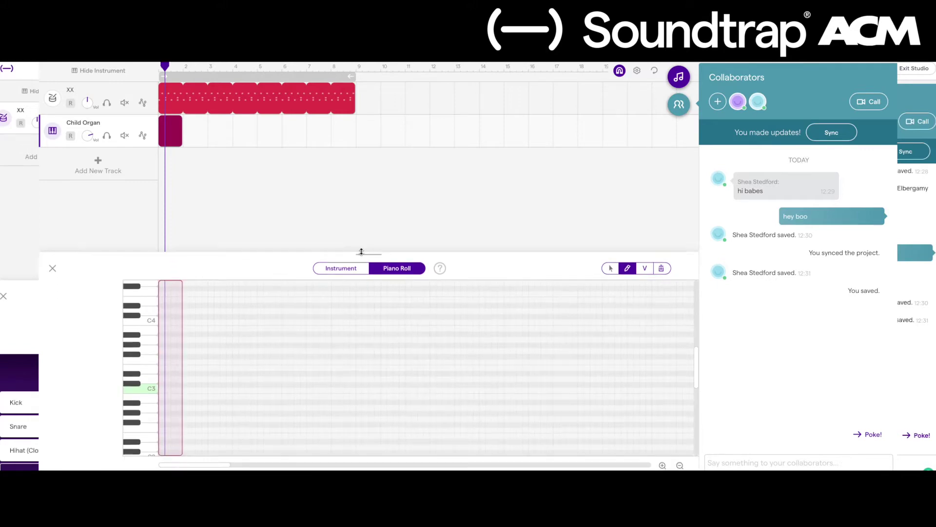
{"action": "left_click", "coordinate": [201, 132]}
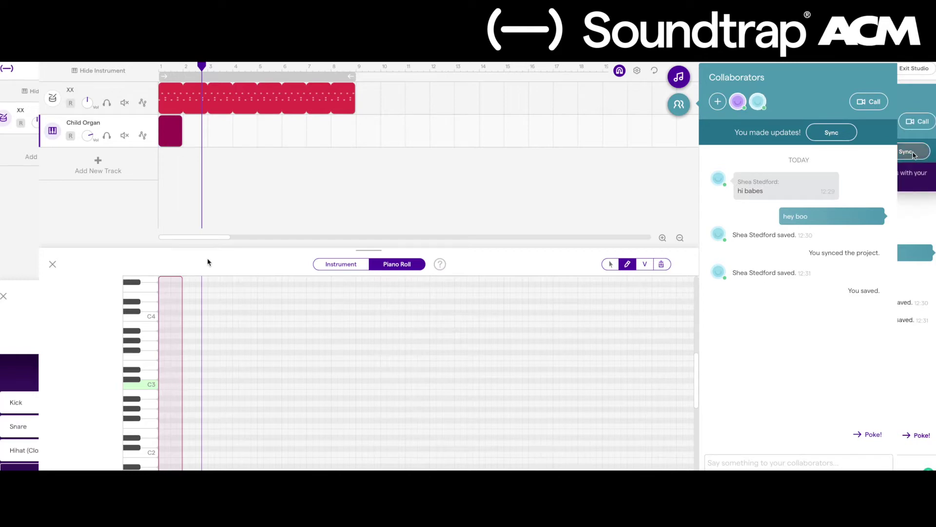
{"action": "mouse_move", "coordinate": [182, 138]}
{"action": "left_click_drag", "start_coordinate": [182, 138], "coordinate": [259, 152]}
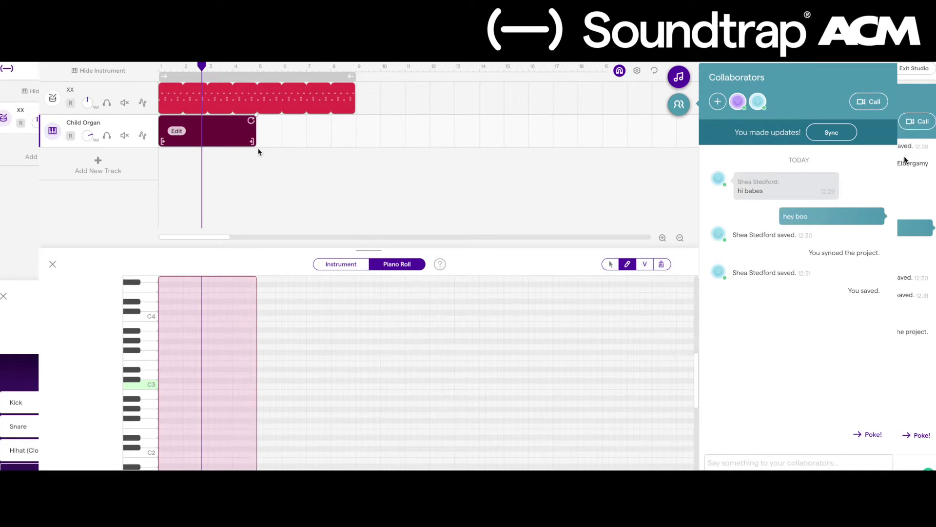
Step: Enter the first chord (C3, Eb3 and a third note) and begin its repeat one step later
{"action": "left_click", "coordinate": [168, 386]}
{"action": "left_click", "coordinate": [168, 369]}
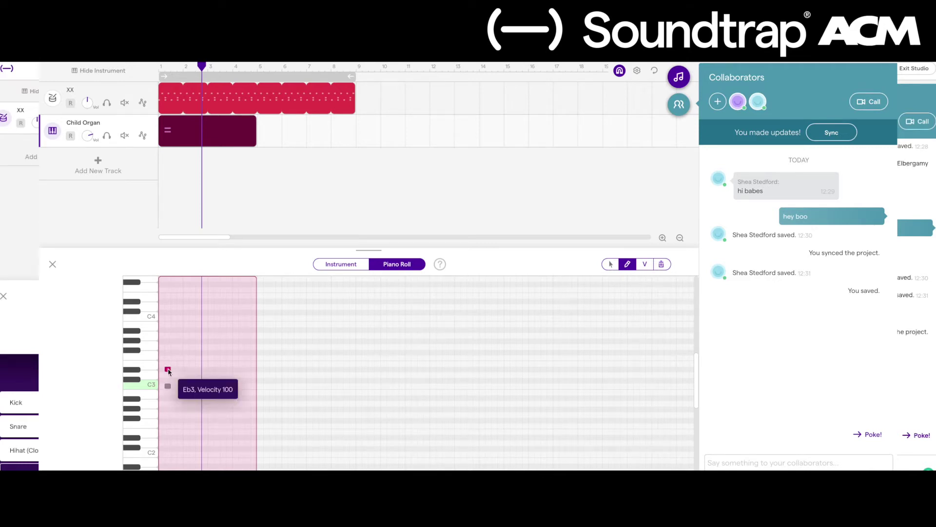
{"action": "left_click", "coordinate": [168, 347]}
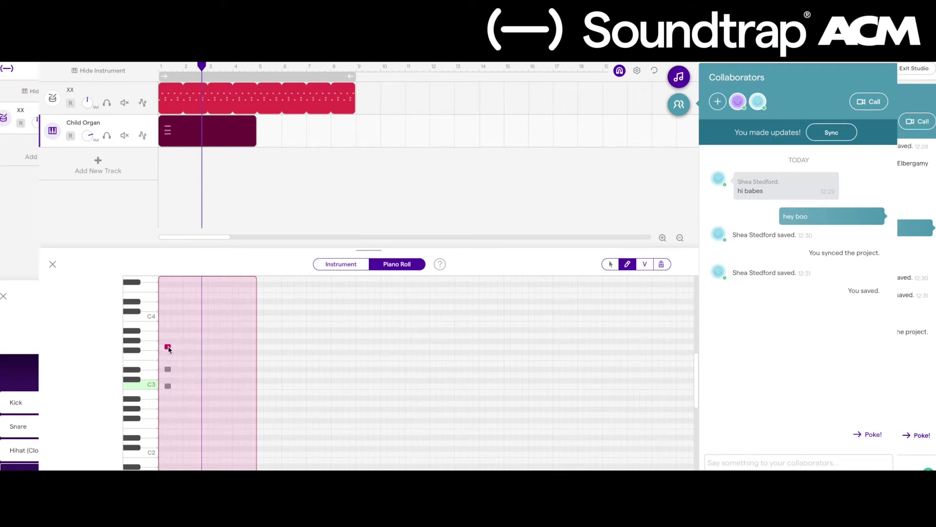
{"action": "left_click", "coordinate": [181, 386]}
{"action": "left_click", "coordinate": [181, 369]}
Step: Add a three-note chord topped by C4 and repeat it one step later
{"action": "left_click", "coordinate": [193, 358]}
{"action": "left_click", "coordinate": [192, 336]}
{"action": "left_click", "coordinate": [193, 318]}
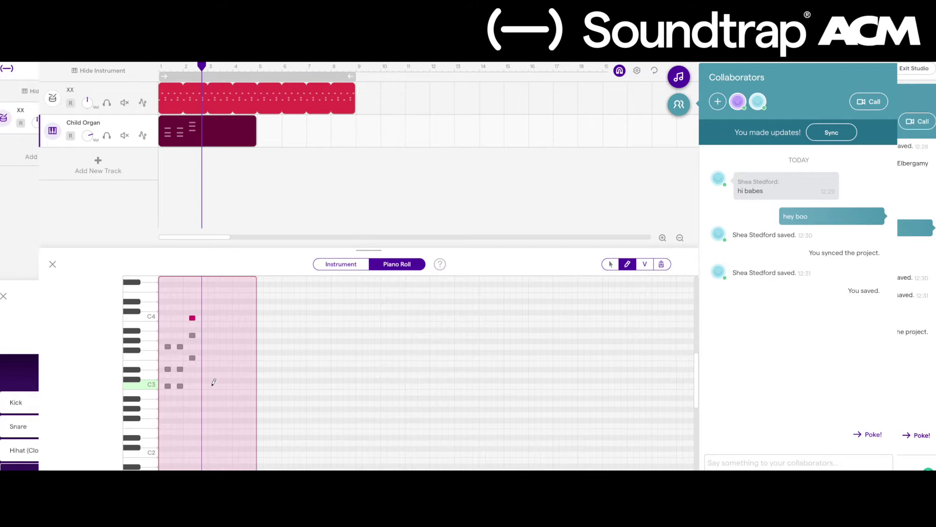
{"action": "left_click", "coordinate": [205, 358]}
{"action": "left_click", "coordinate": [205, 336]}
{"action": "left_click", "coordinate": [205, 318]}
Step: Build the next low chord, lowering one note a semitone and shifting it later, then repeat it
{"action": "left_click", "coordinate": [210, 414]}
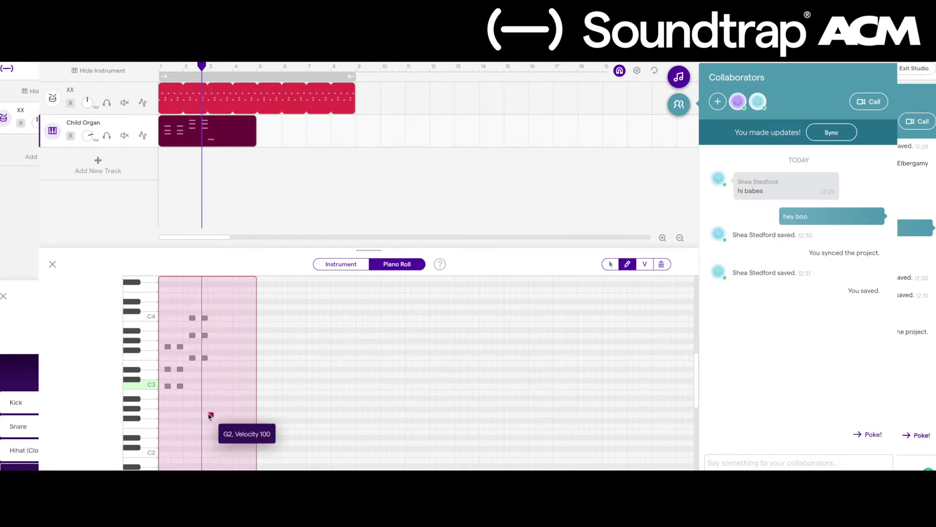
{"action": "left_click", "coordinate": [210, 397]}
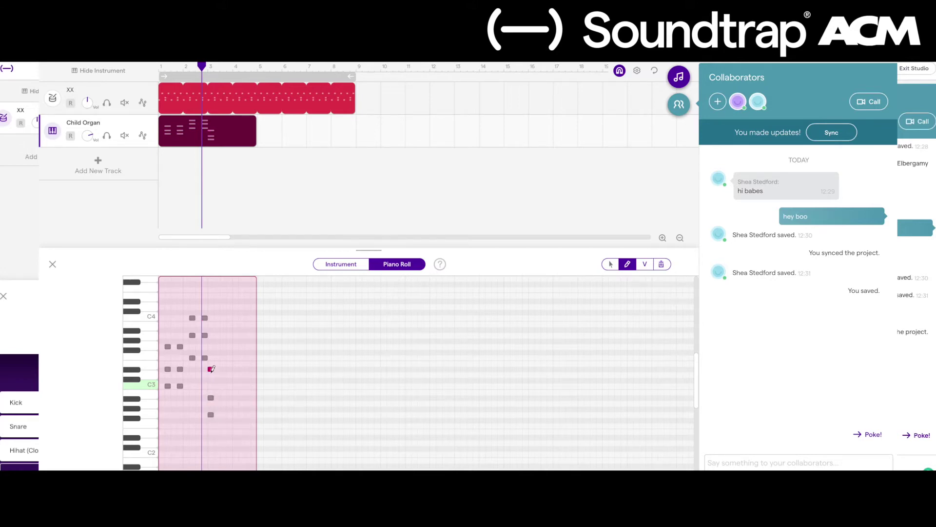
{"action": "left_click_drag", "start_coordinate": [212, 370], "coordinate": [211, 376]}
{"action": "left_click_drag", "start_coordinate": [211, 374], "coordinate": [212, 380]}
{"action": "left_click", "coordinate": [223, 374]}
{"action": "left_click", "coordinate": [222, 397]}
{"action": "left_click", "coordinate": [224, 415]}
Step: Add the final C4-topped three-note chord twice and close the piano roll
{"action": "left_click", "coordinate": [236, 358]}
{"action": "left_click", "coordinate": [236, 335]}
{"action": "left_click", "coordinate": [236, 318]}
{"action": "left_click", "coordinate": [247, 318]}
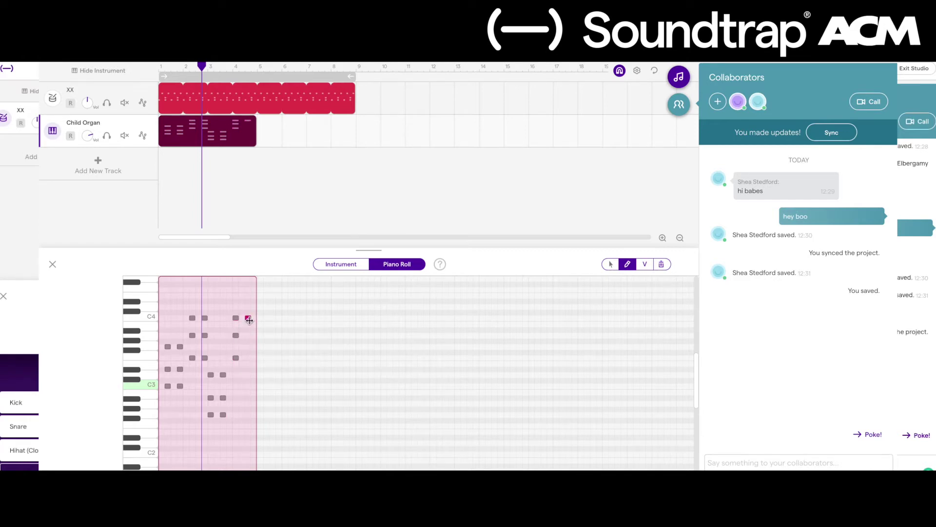
{"action": "left_click", "coordinate": [247, 335]}
{"action": "left_click", "coordinate": [248, 358]}
{"action": "left_click", "coordinate": [50, 264]}
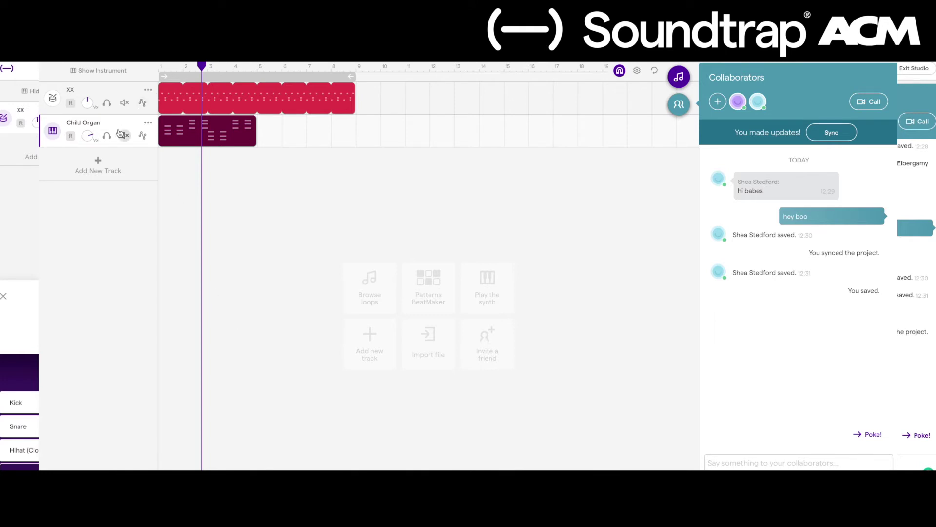
Step: Record-arm the Child Organ track, replay from bar 1, and save/sync the chords for the collaborator
{"action": "key", "text": "r"}
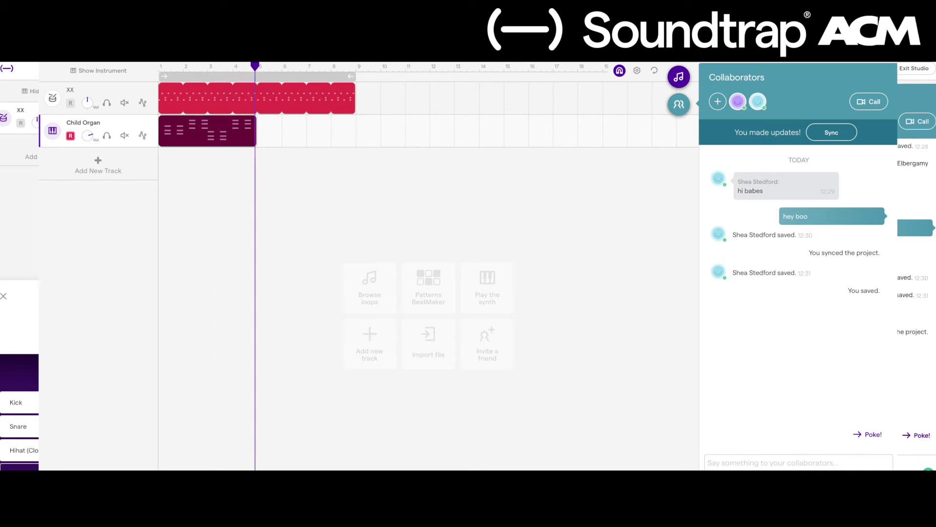
{"action": "left_click", "coordinate": [161, 68]}
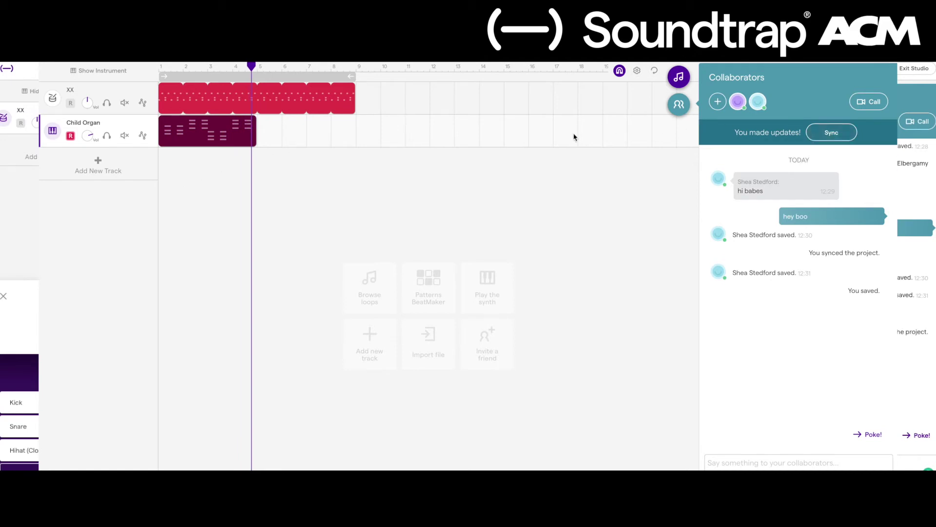
{"action": "left_click", "coordinate": [834, 139]}
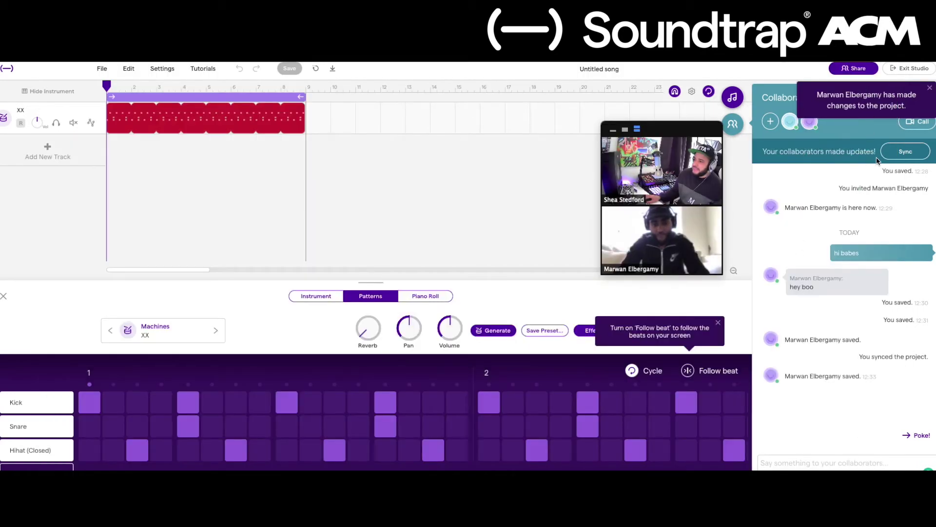
Step: Sync in the partner's chords, end the loop at bar 5, play it, and lower the Child Organ volume
{"action": "left_click", "coordinate": [890, 156]}
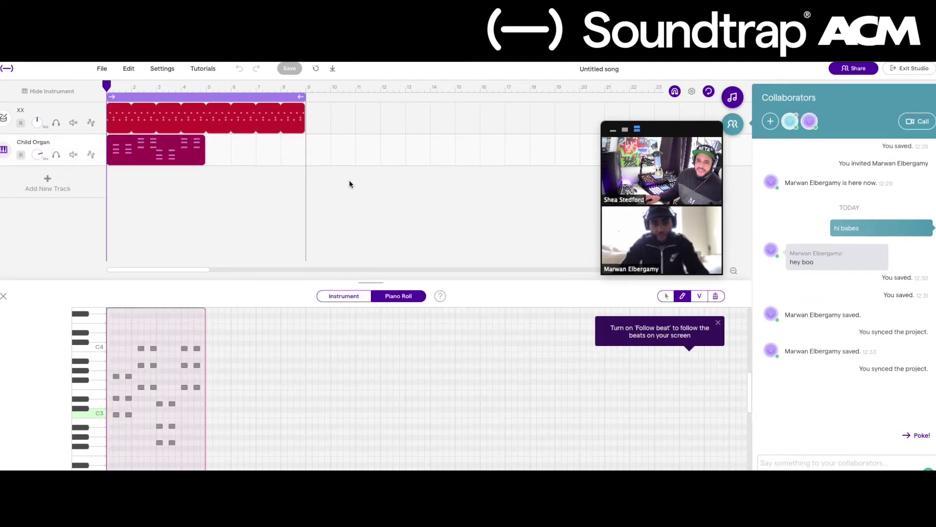
{"action": "mouse_move", "coordinate": [189, 158]}
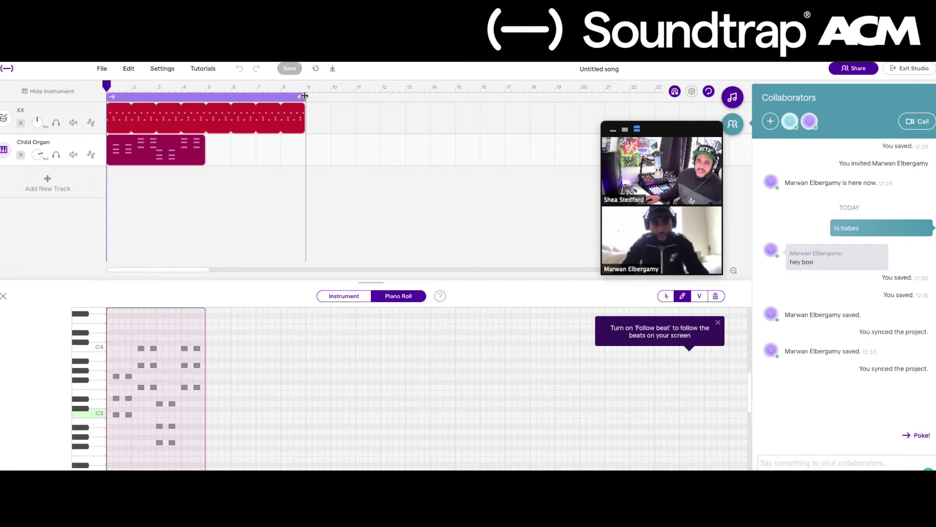
{"action": "left_click_drag", "start_coordinate": [304, 96], "coordinate": [207, 139]}
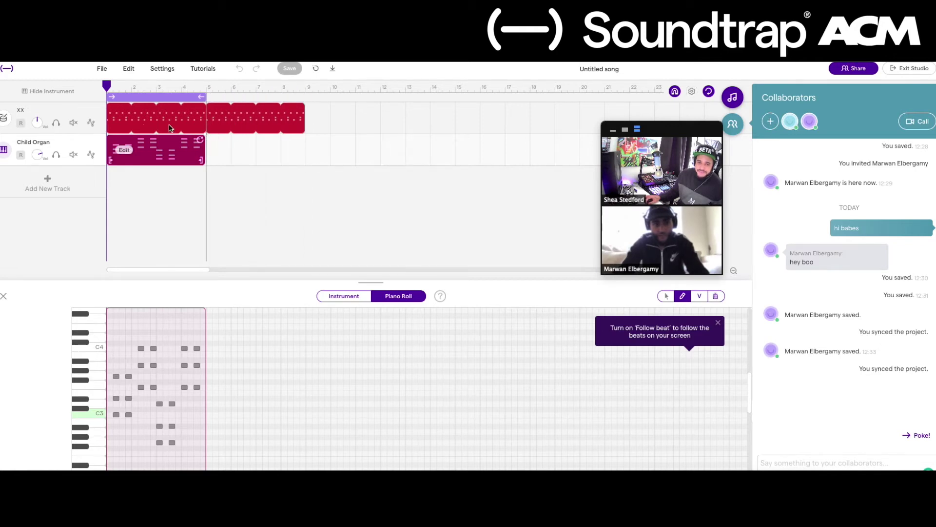
{"action": "key", "text": "space"}
{"action": "left_click", "coordinate": [36, 181]}
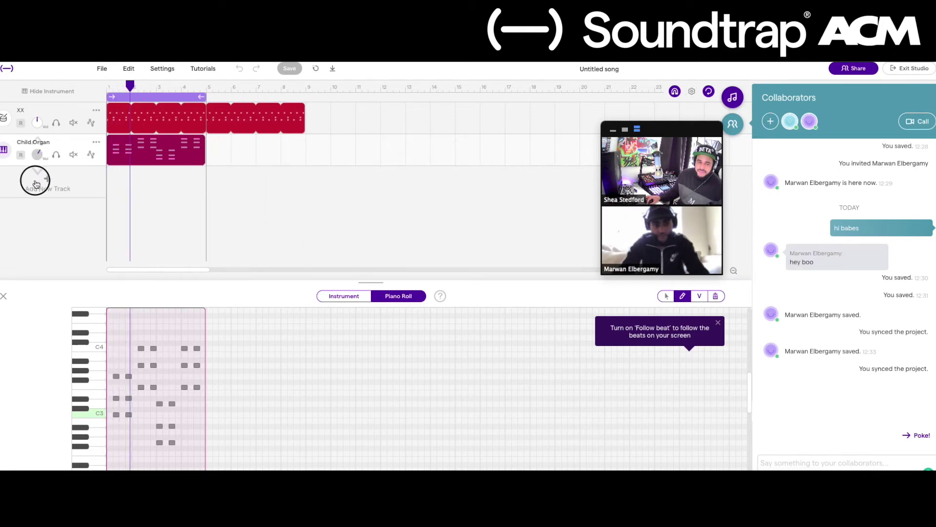
{"action": "left_click_drag", "start_coordinate": [37, 154], "coordinate": [40, 161]}
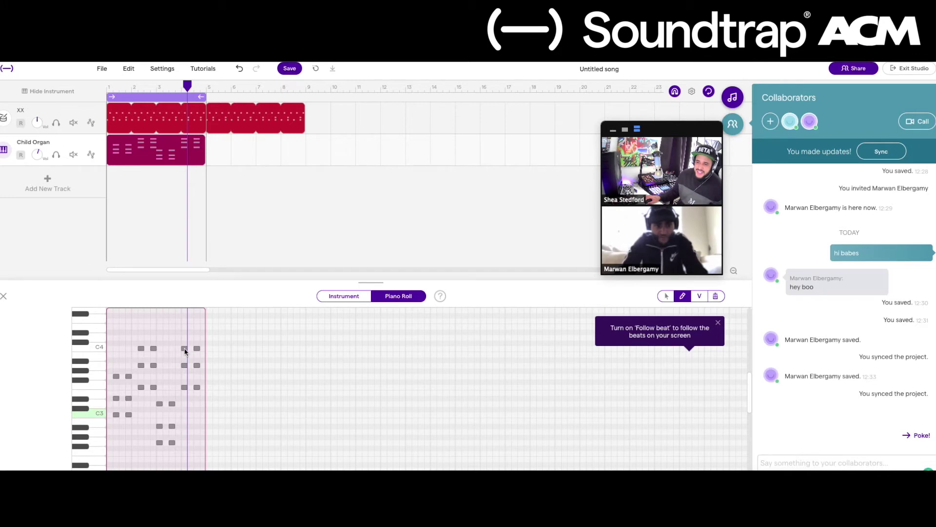
Step: Change the chord track's instrument from Child Organ to the Synths > Leads > Carbon Lead preset
{"action": "left_click", "coordinate": [330, 298]}
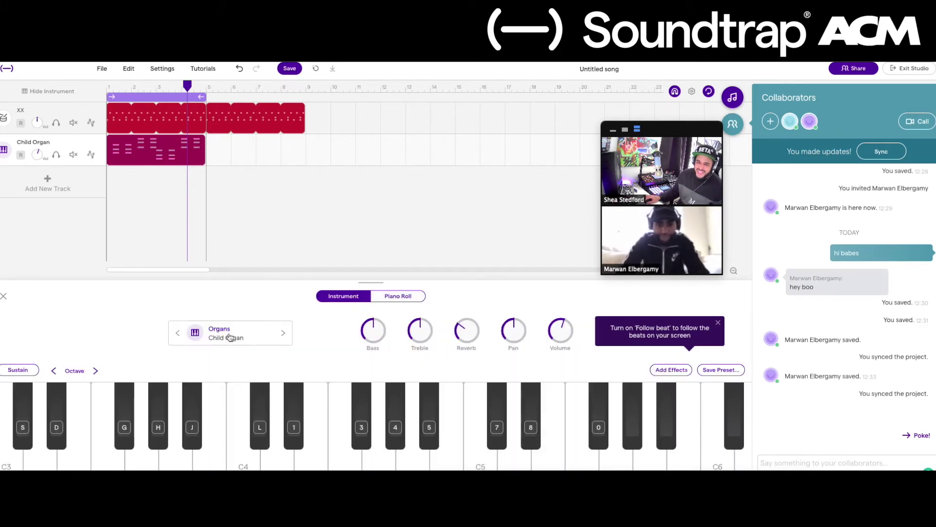
{"action": "left_click", "coordinate": [283, 333]}
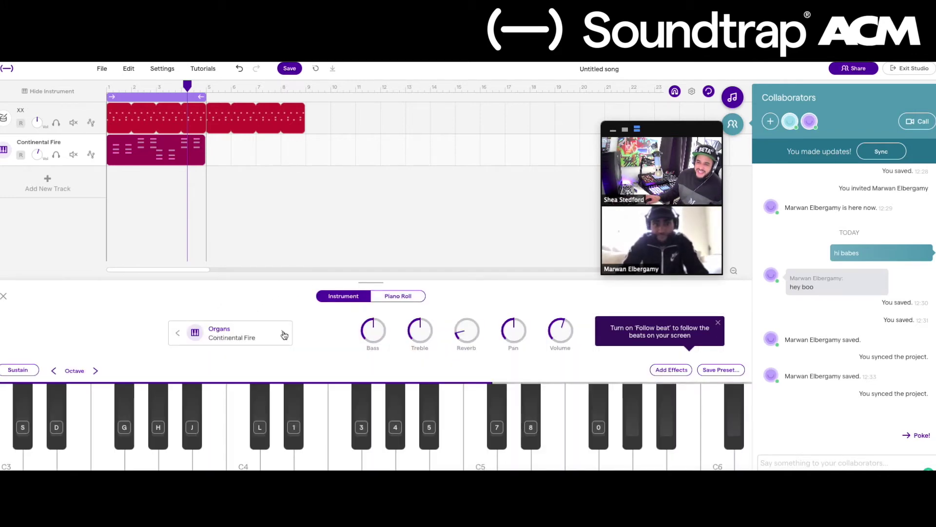
{"action": "left_click", "coordinate": [228, 331]}
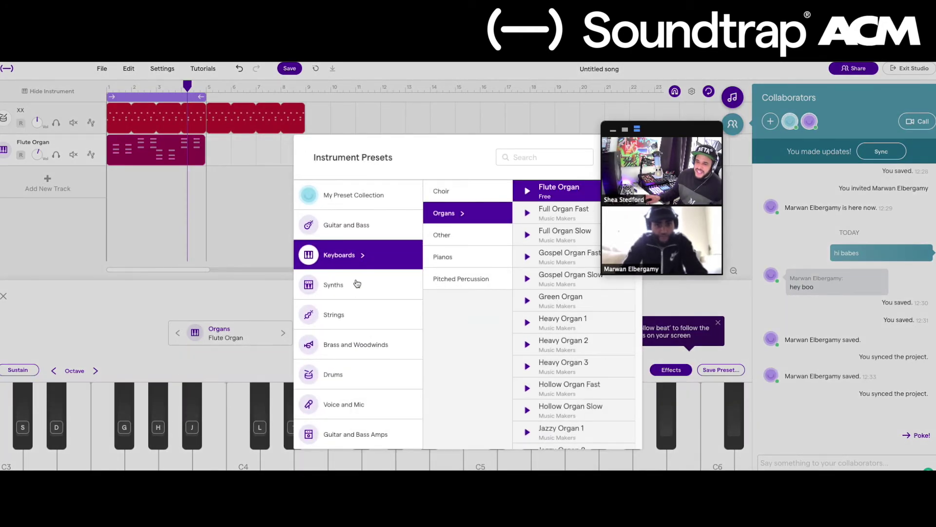
{"action": "left_click", "coordinate": [355, 285]}
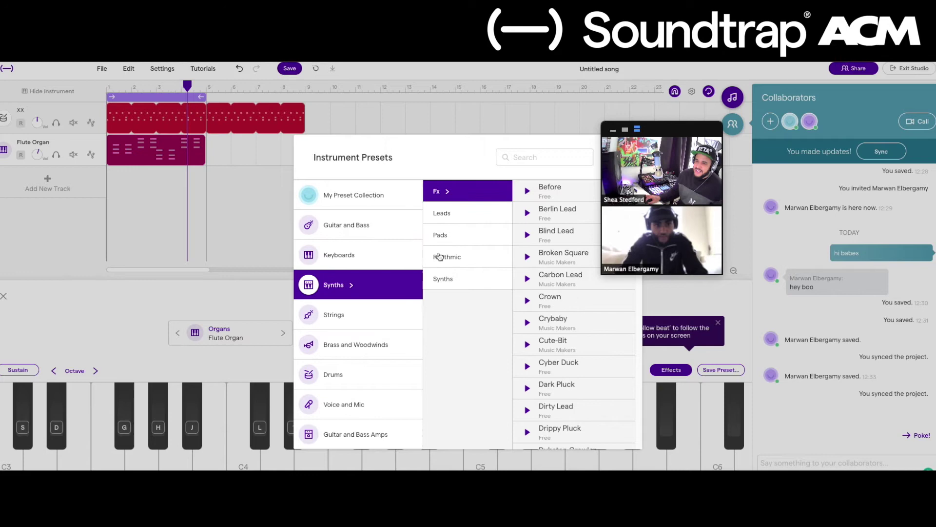
{"action": "left_click", "coordinate": [470, 217]}
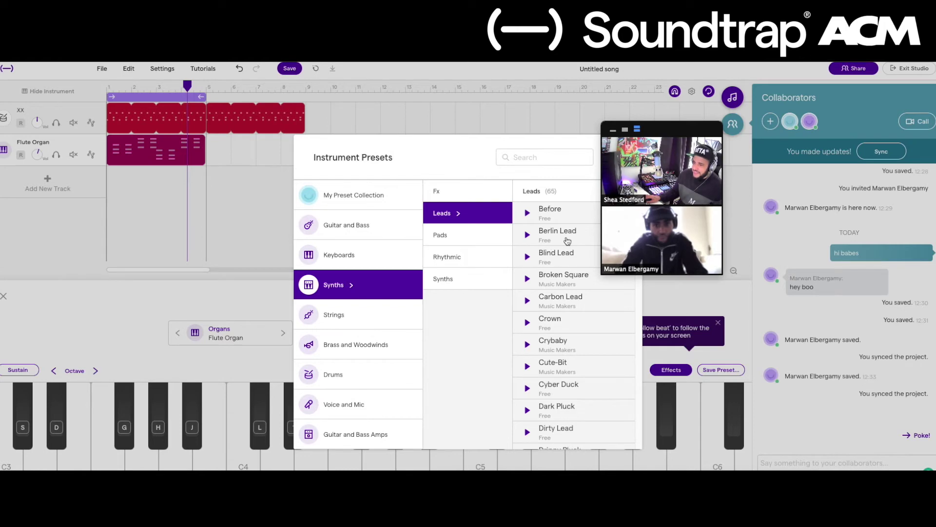
{"action": "left_click", "coordinate": [567, 241]}
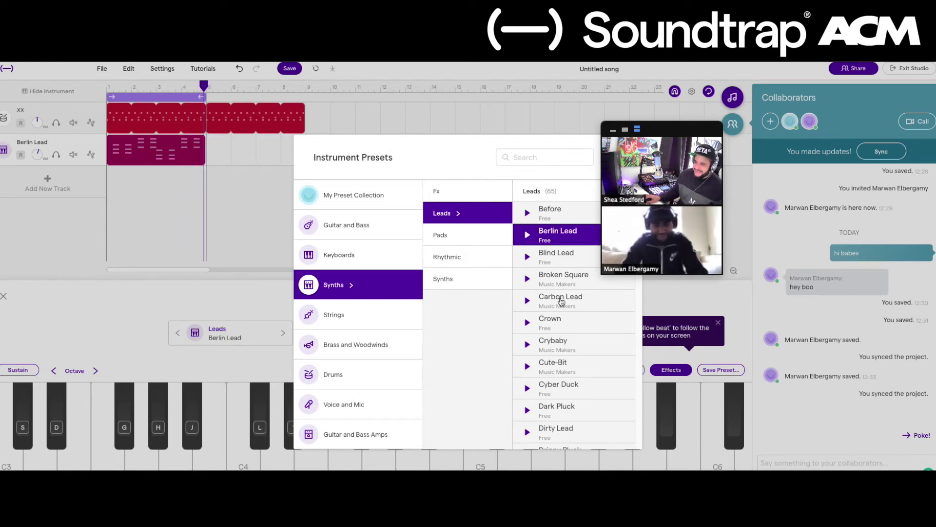
{"action": "left_click", "coordinate": [546, 295]}
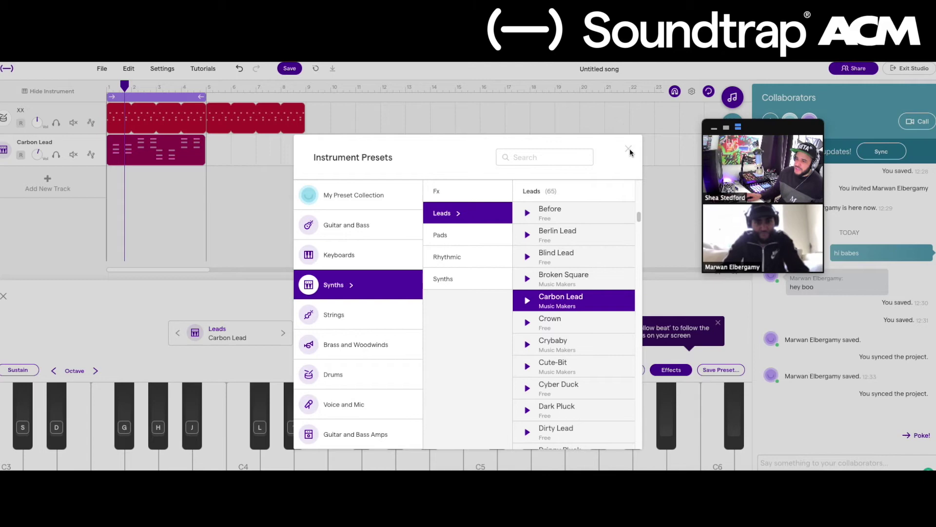
{"action": "left_click", "coordinate": [629, 152]}
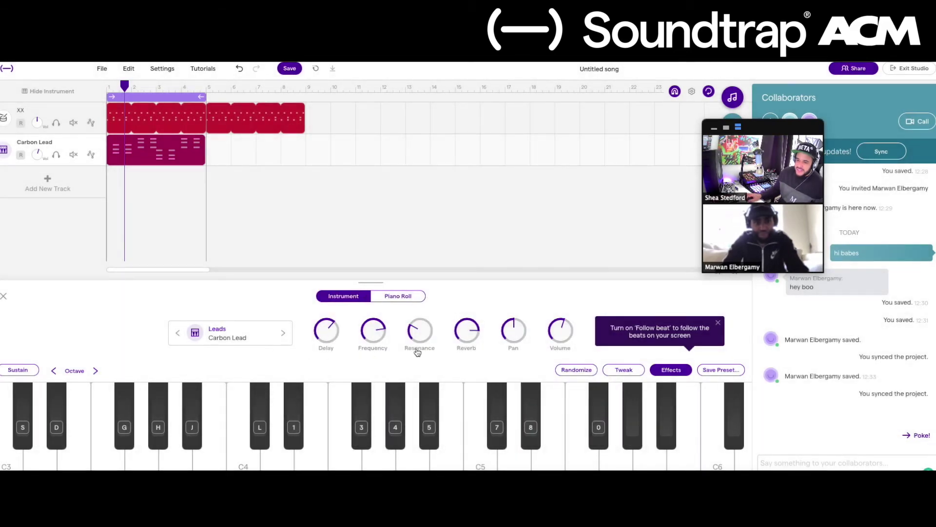
Step: Lower the Carbon Lead filter frequency, reduce resonance slightly, and adjust its volume
{"action": "left_click_drag", "start_coordinate": [374, 327], "coordinate": [374, 396]}
{"action": "left_click_drag", "start_coordinate": [420, 328], "coordinate": [420, 335]}
{"action": "left_click_drag", "start_coordinate": [563, 330], "coordinate": [561, 334]}
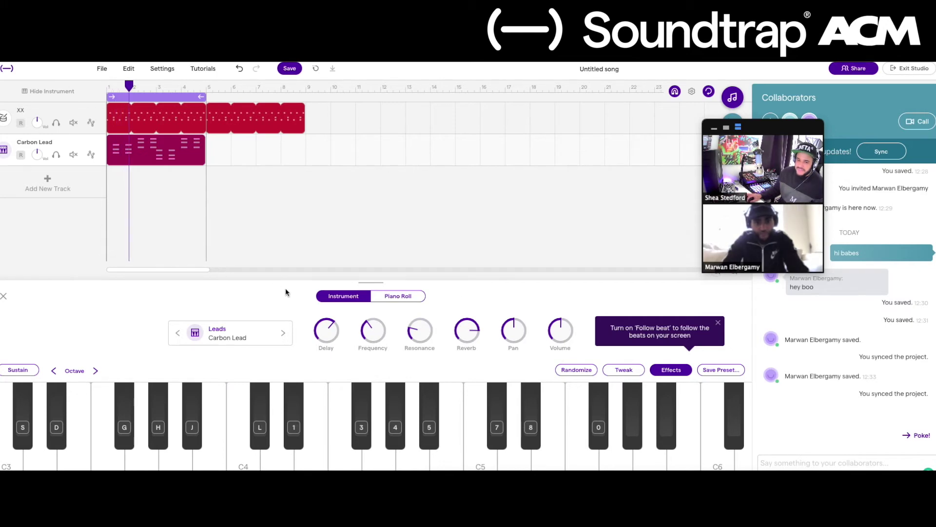
{"action": "double_click", "coordinate": [180, 155]}
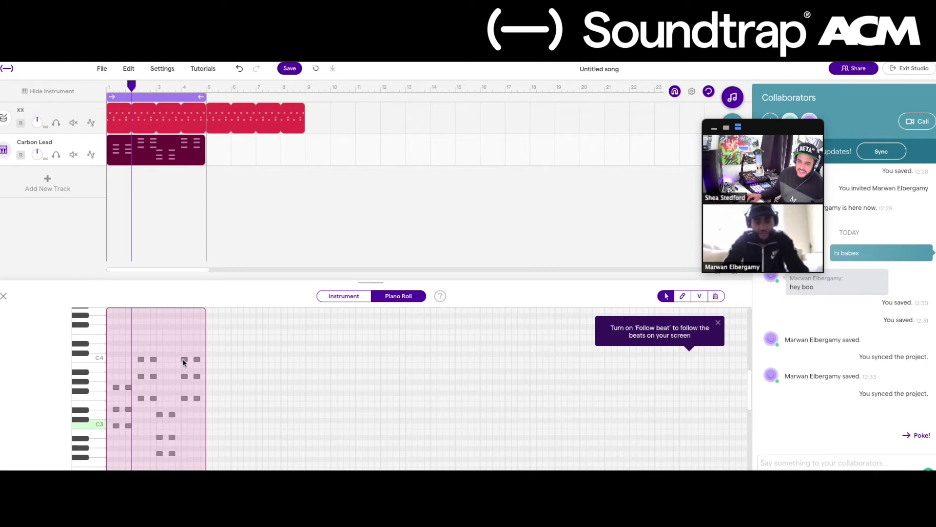
Step: Raise one C4 note in the Carbon Lead chords to D4 and play back the result
{"action": "left_click", "coordinate": [184, 361]}
{"action": "left_click_drag", "start_coordinate": [184, 360], "coordinate": [183, 348]}
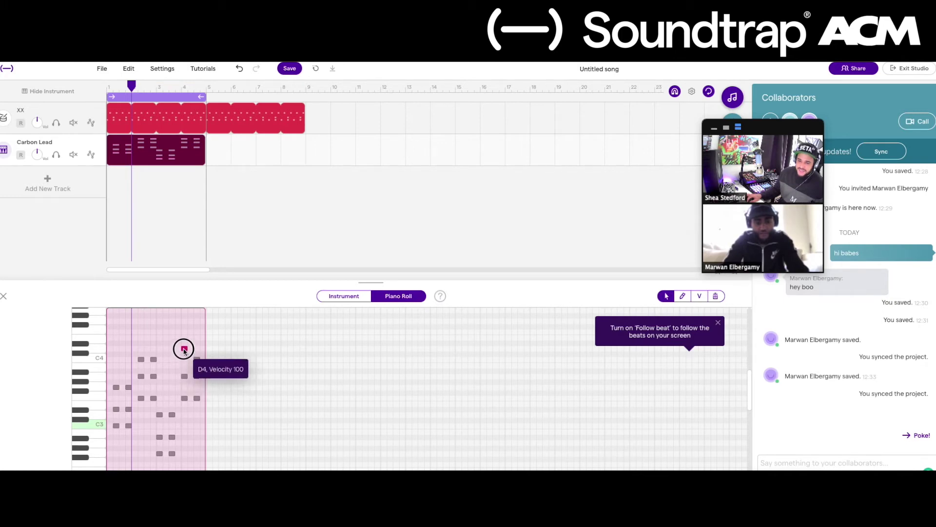
{"action": "key", "text": "space"}
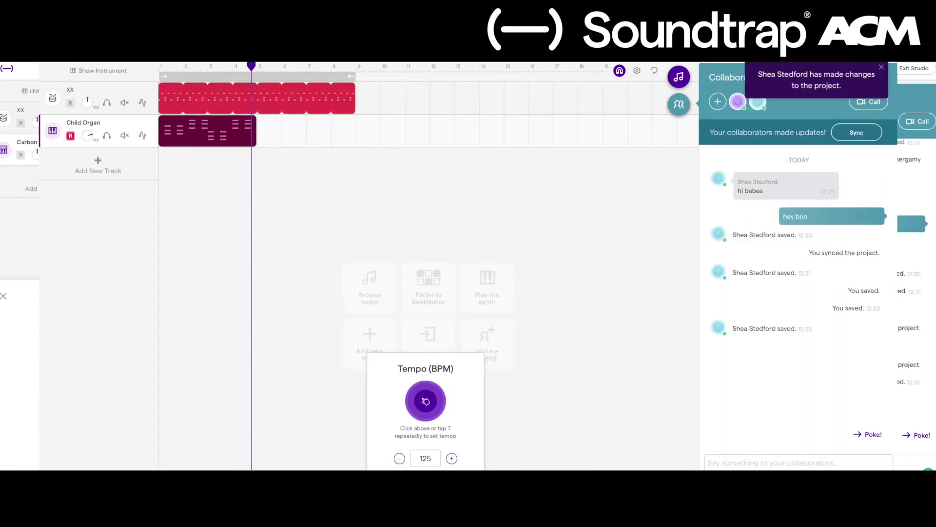
Step: Apply the 125 BPM tempo, sync the collaborator's changes, and trim the XX drum clip to four bars
{"action": "left_click", "coordinate": [425, 401]}
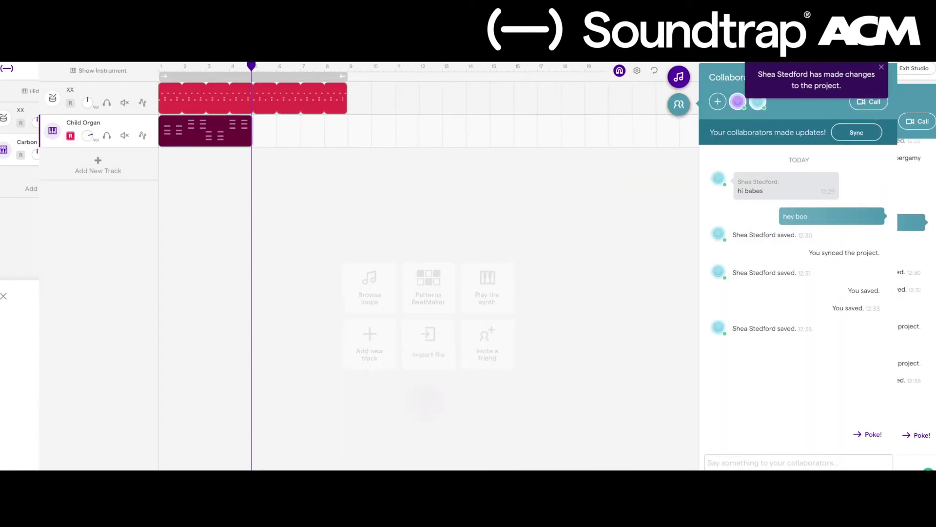
{"action": "left_click", "coordinate": [842, 134]}
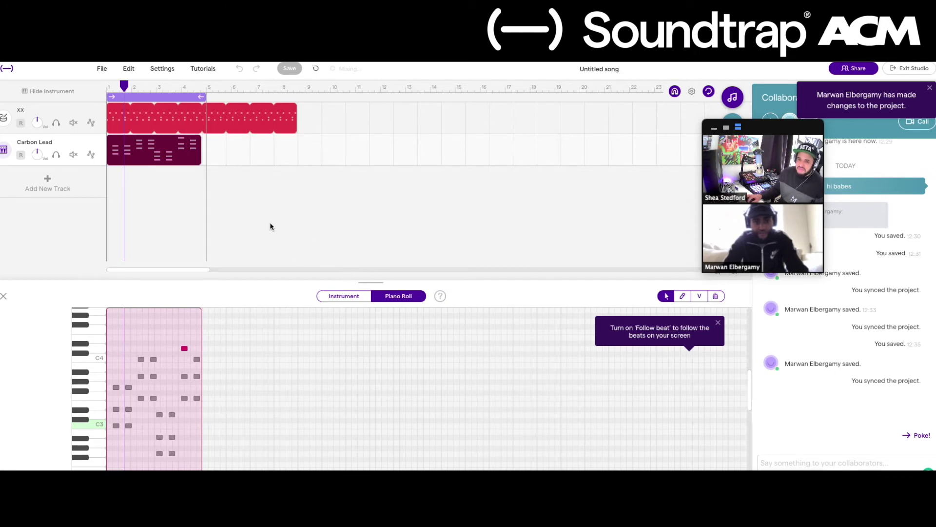
{"action": "left_click_drag", "start_coordinate": [292, 109], "coordinate": [205, 153]}
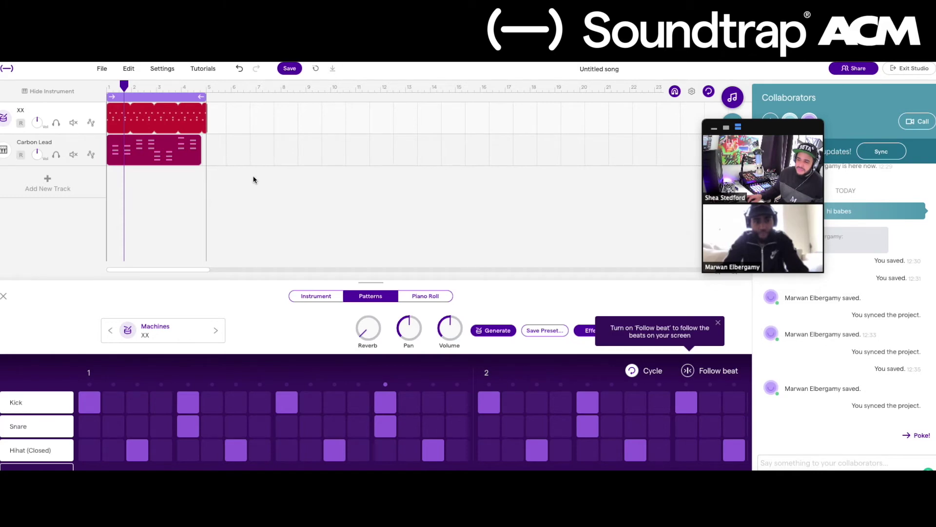
Step: Dismiss the Follow beat tooltip
{"action": "left_click", "coordinate": [718, 323]}
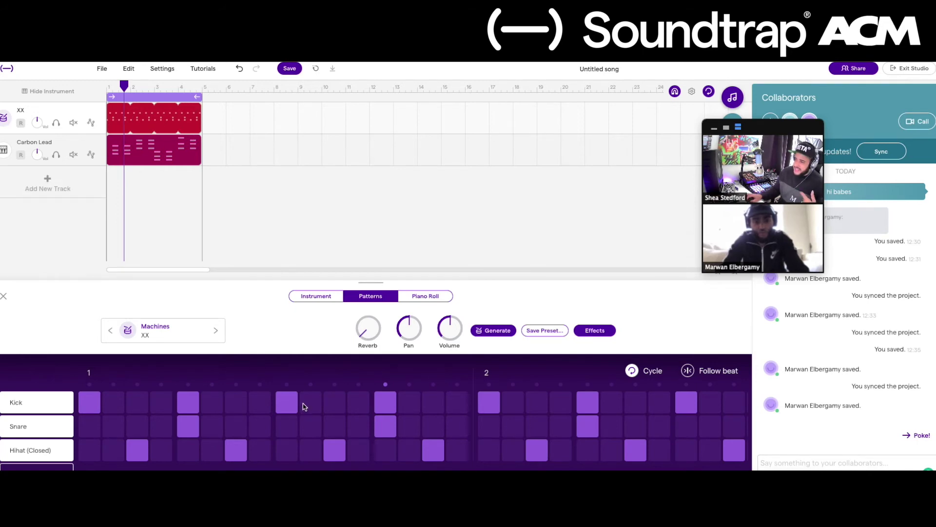
Step: Add a Voice & microphones track and record a vocal take across the four-bar loop
{"action": "left_click", "coordinate": [48, 182]}
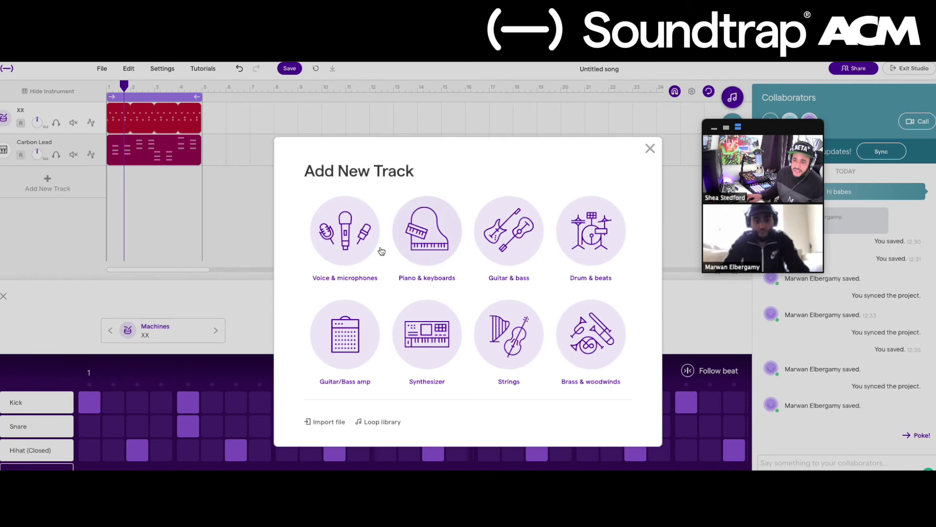
{"action": "left_click", "coordinate": [356, 244]}
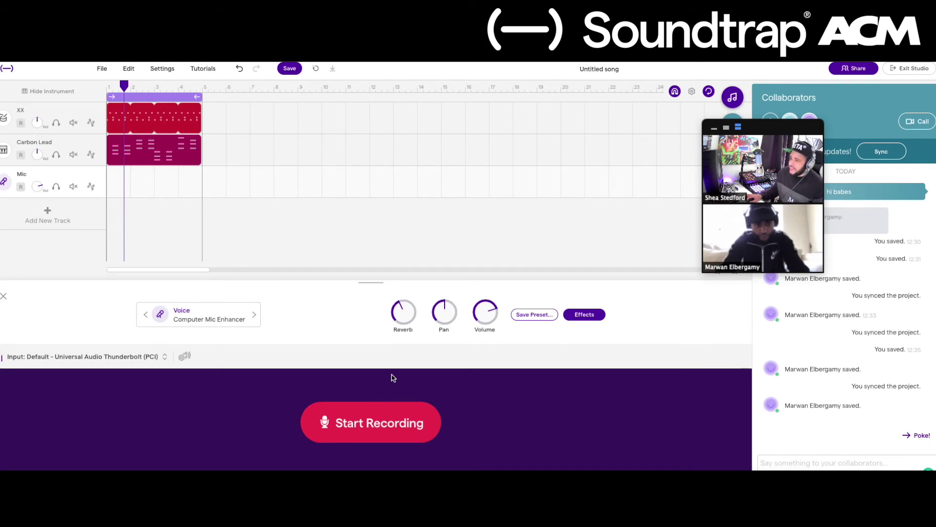
{"action": "left_click", "coordinate": [398, 423]}
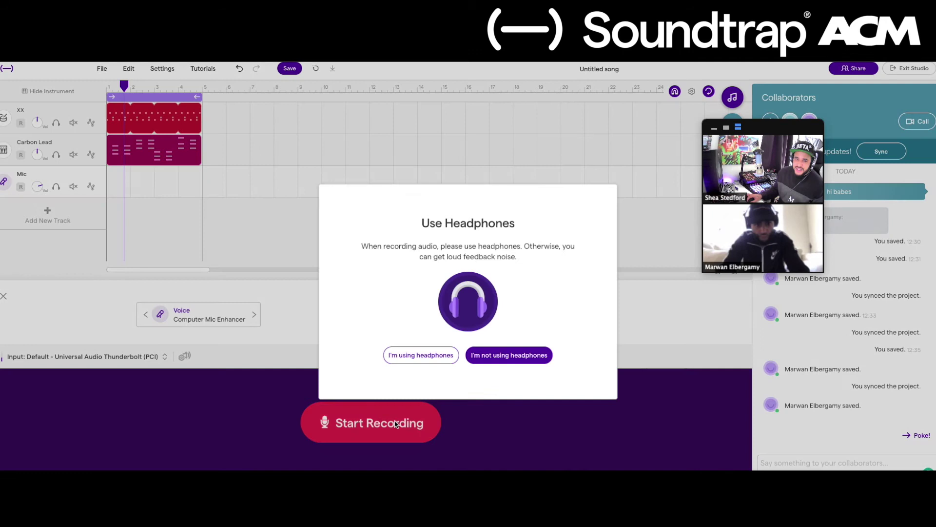
{"action": "left_click", "coordinate": [449, 360]}
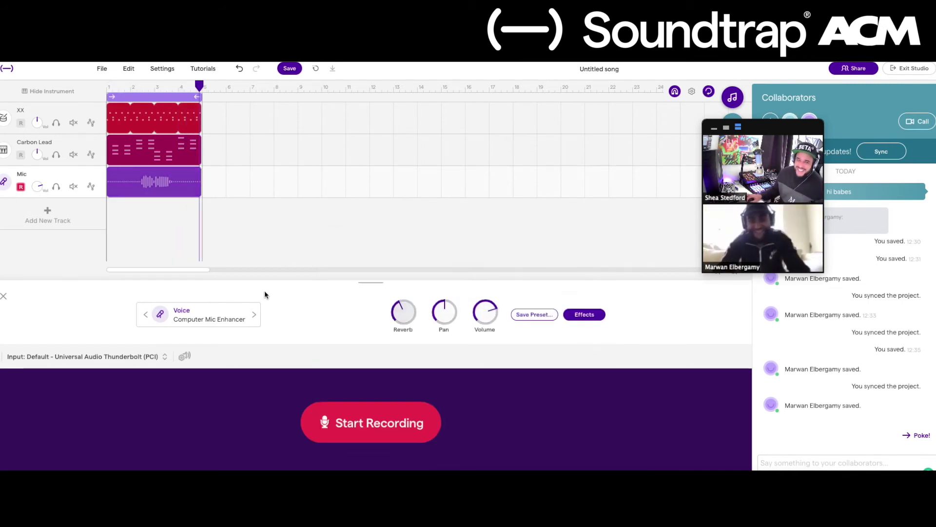
{"action": "left_click", "coordinate": [122, 182]}
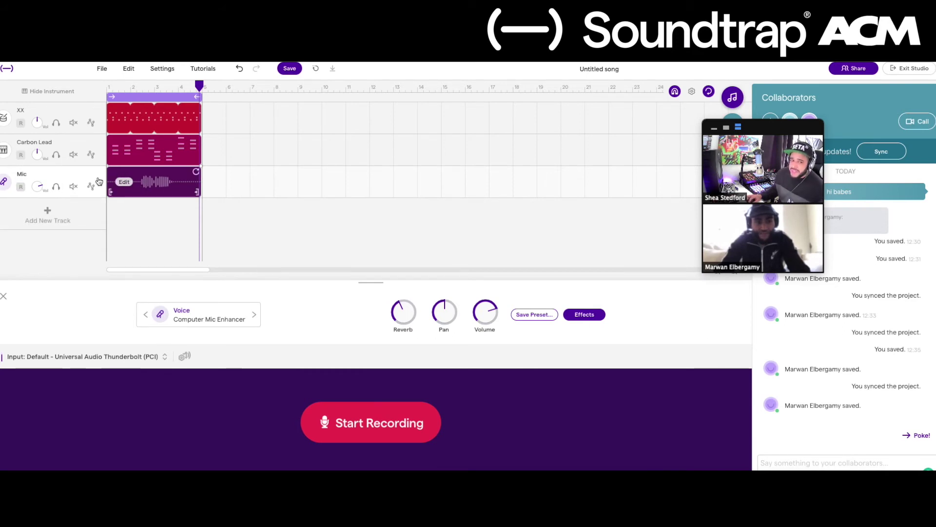
{"action": "key", "text": "space"}
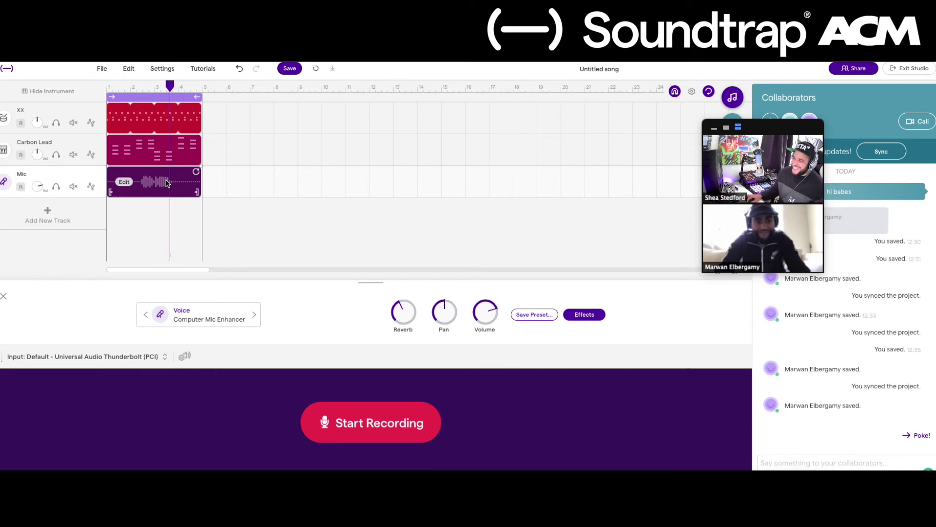
{"action": "key", "text": "space"}
{"action": "left_click", "coordinate": [166, 185]}
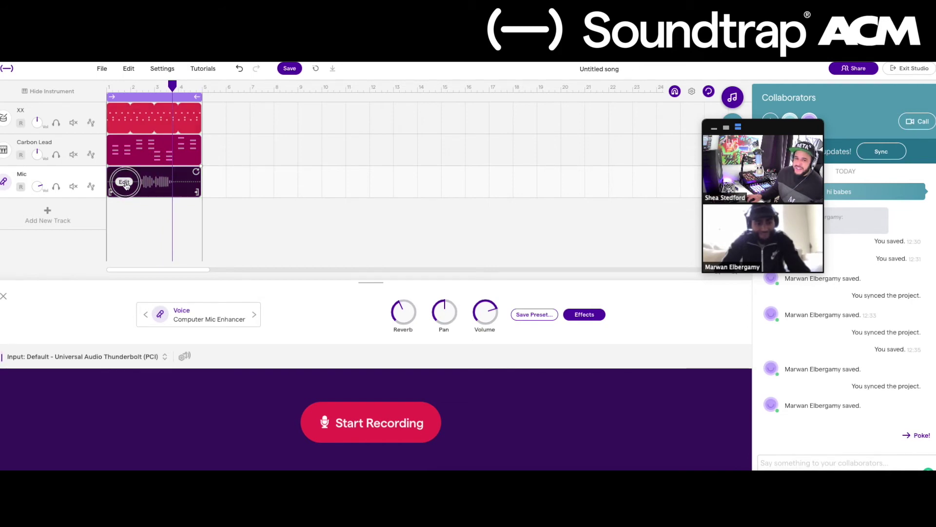
Step: Apply Auto-Tune to the Mic vocal clip in C Minor at Heavy strength
{"action": "right_click", "coordinate": [128, 185]}
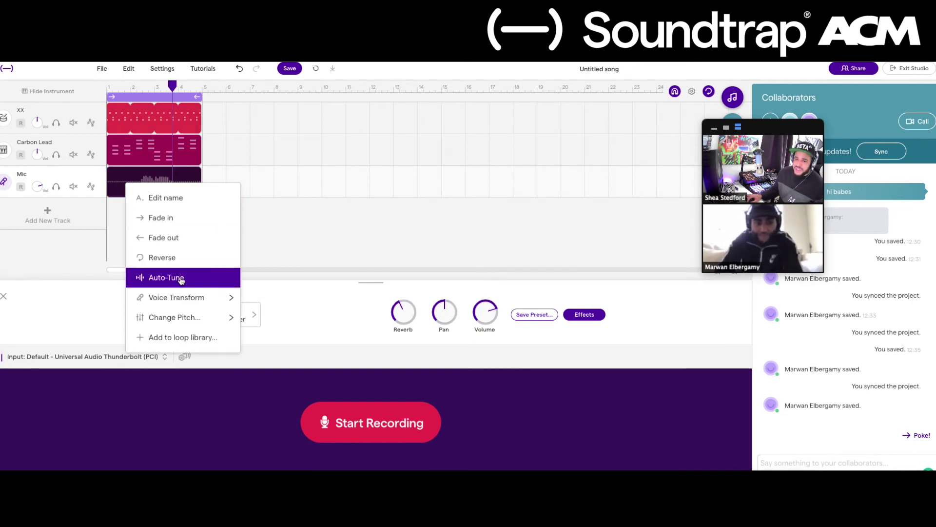
{"action": "left_click", "coordinate": [179, 277]}
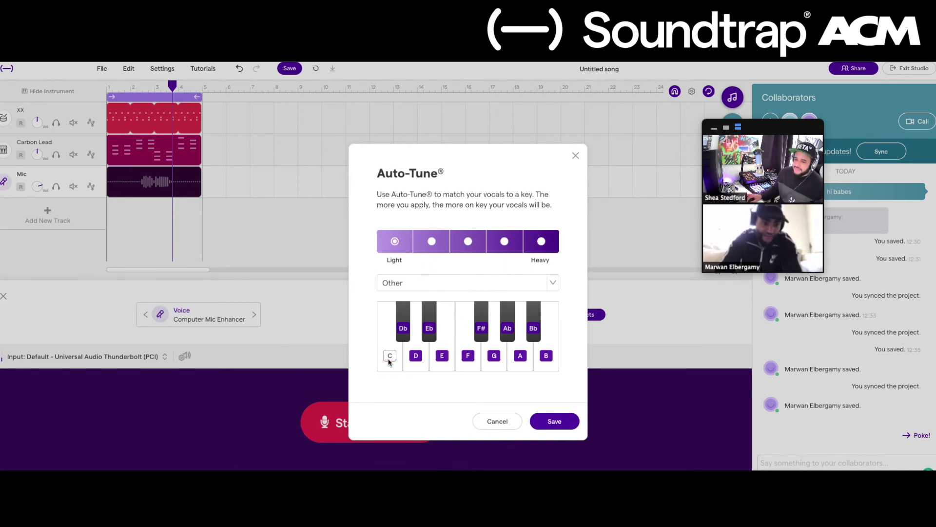
{"action": "left_click", "coordinate": [455, 282]}
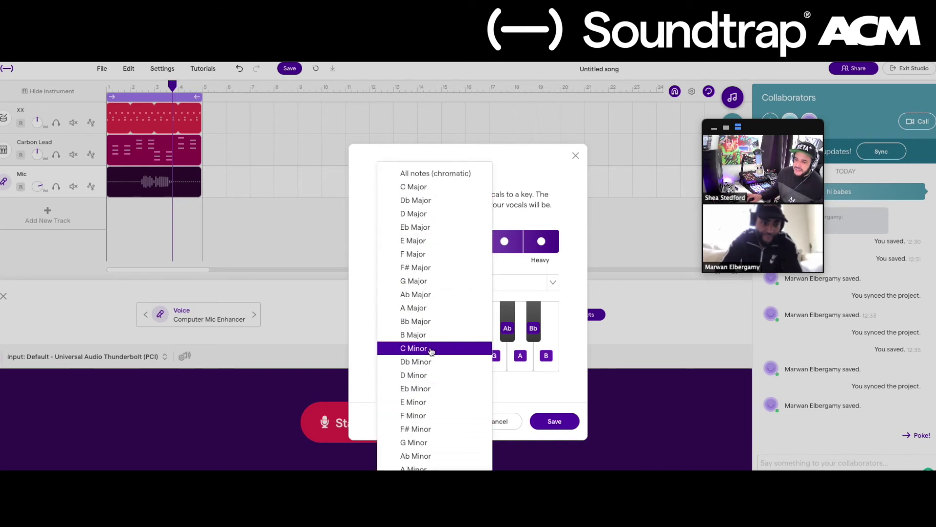
{"action": "left_click", "coordinate": [432, 349]}
{"action": "left_click", "coordinate": [551, 244]}
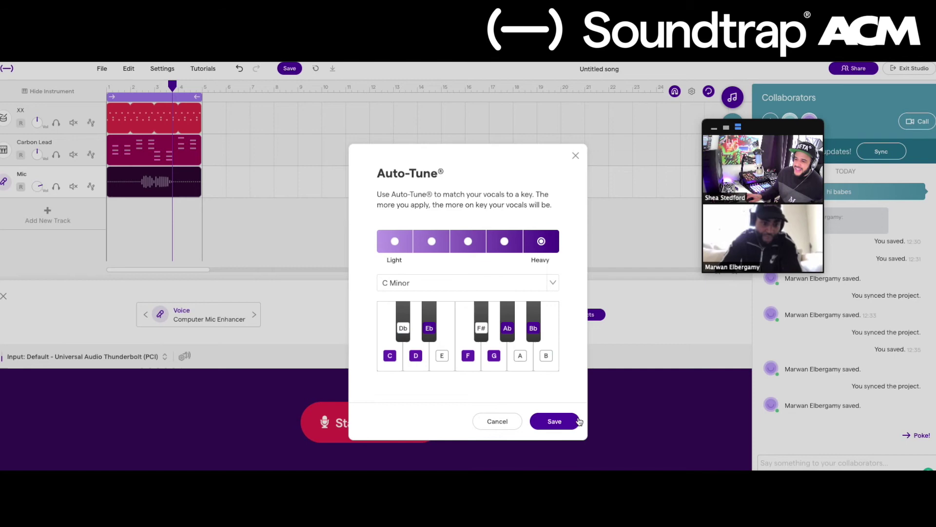
{"action": "left_click", "coordinate": [554, 421]}
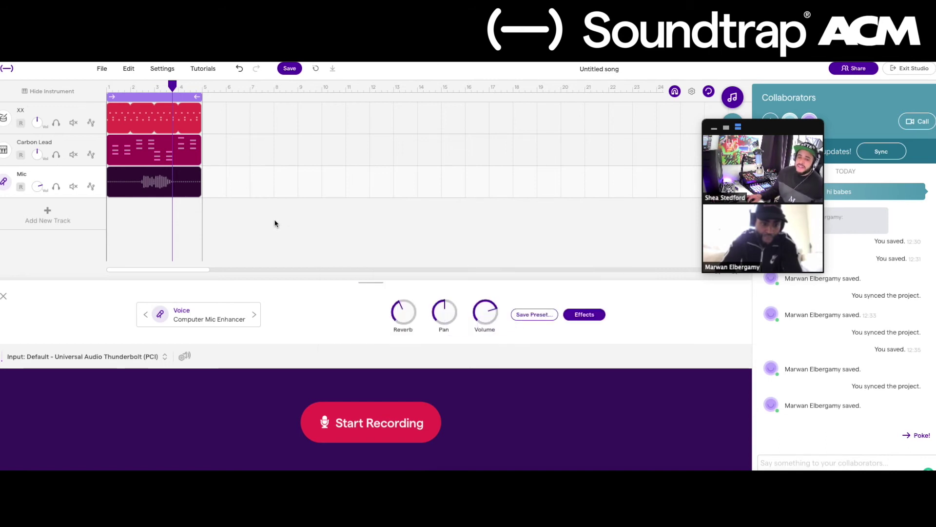
Step: Play the auto-tuned vocal with the drum beat, then sync the project with collaborators
{"action": "key", "text": "space"}
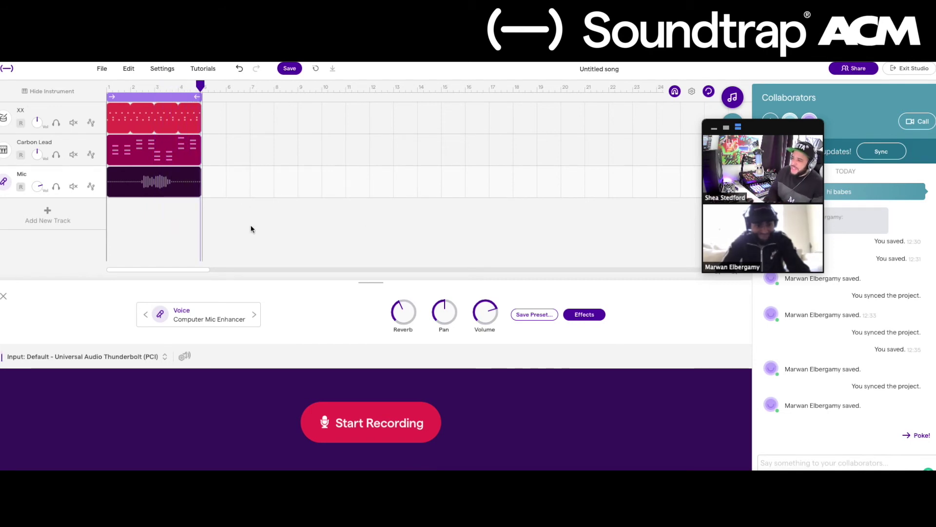
{"action": "left_click", "coordinate": [882, 155]}
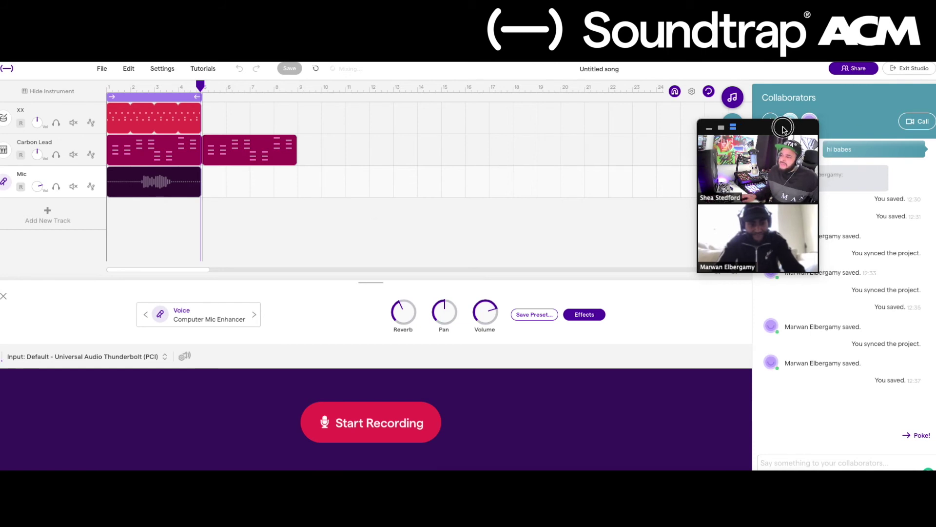
Step: Move the video-call window aside and sync to pull in the collaborator's Gritty Long Sub 808 track
{"action": "left_click_drag", "start_coordinate": [809, 128], "coordinate": [718, 148]}
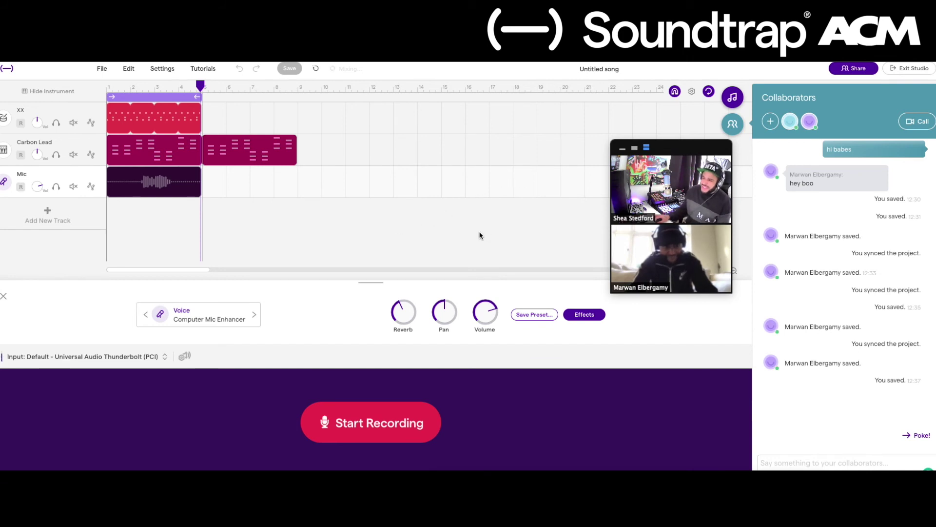
{"action": "mouse_move", "coordinate": [674, 264]}
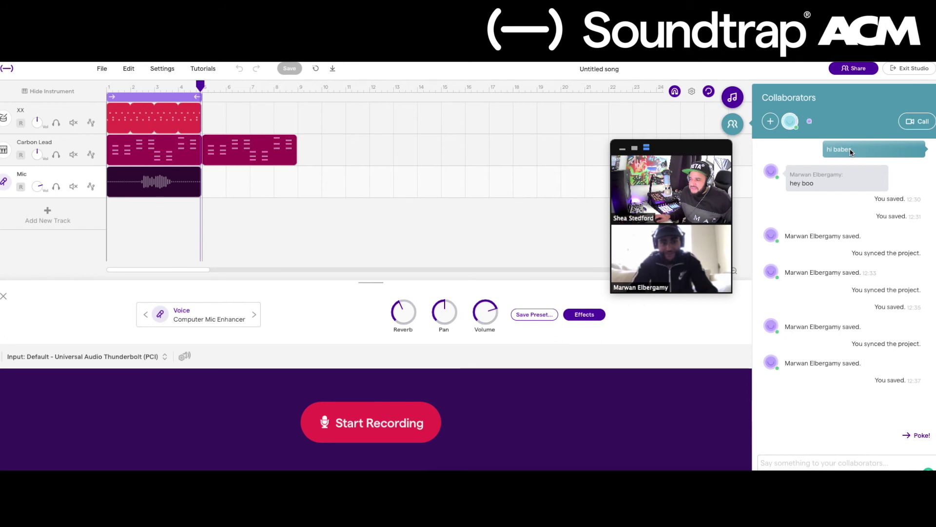
{"action": "left_click", "coordinate": [906, 151]}
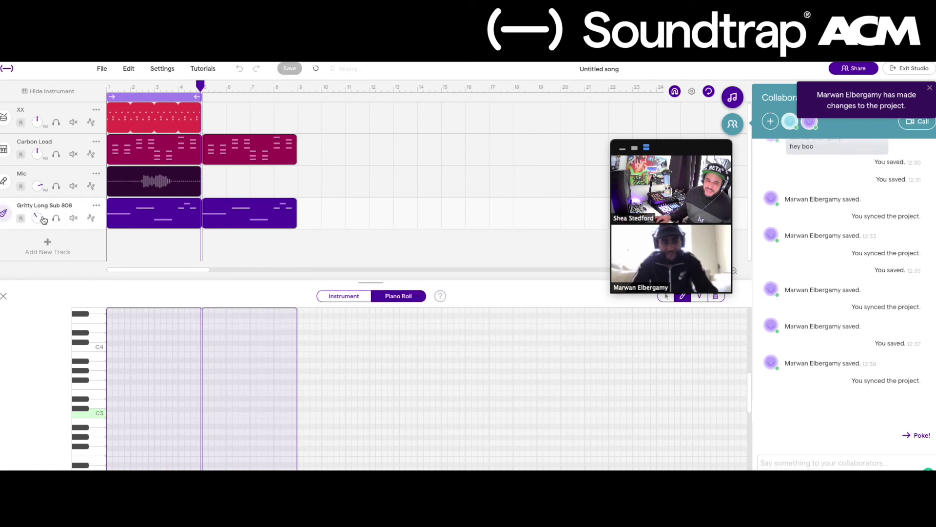
Step: Lower the volume knob on the Gritty Long Sub 808 track
{"action": "left_click", "coordinate": [39, 220]}
{"action": "left_click_drag", "start_coordinate": [39, 219], "coordinate": [38, 225]}
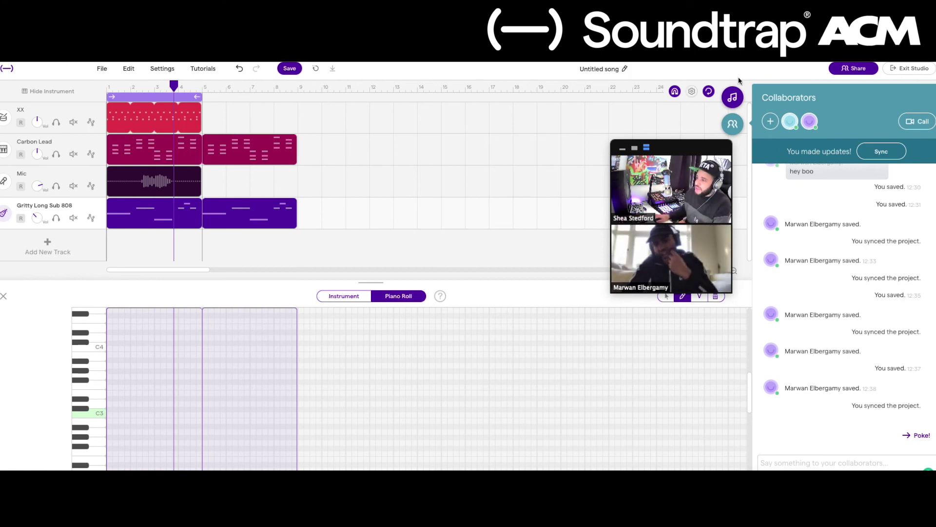
Step: Sync the project so the lowered 808 volume is saved for collaborators
{"action": "left_click", "coordinate": [881, 152]}
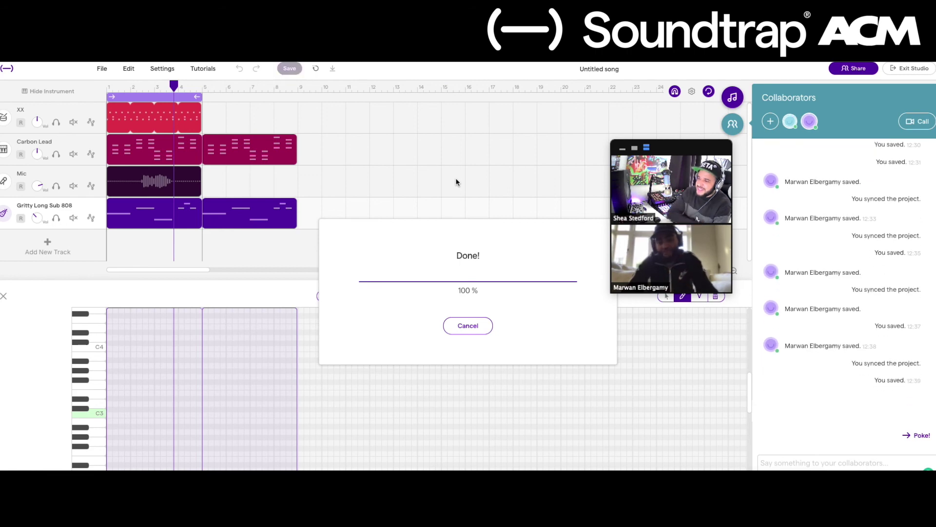